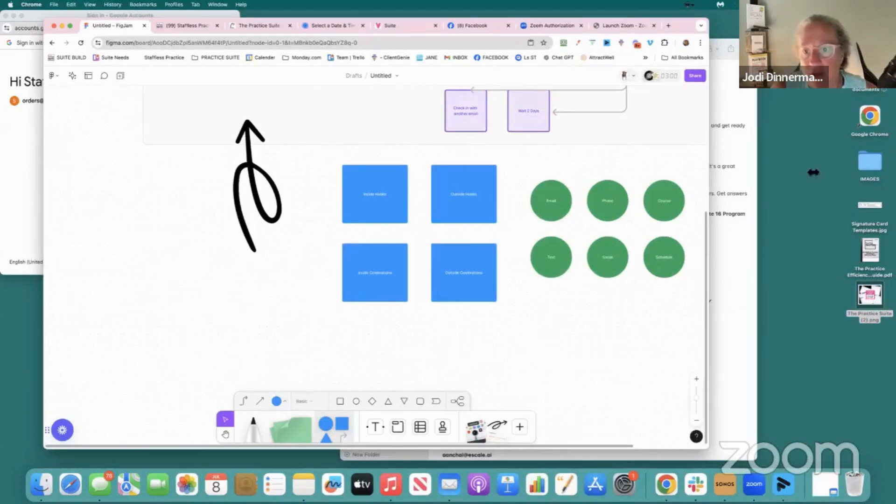
# Widen the browser window so that more of the FigJam board fits beside the desktop icons
pyautogui.moveTo(711, 181); pyautogui.dragTo(815, 171)
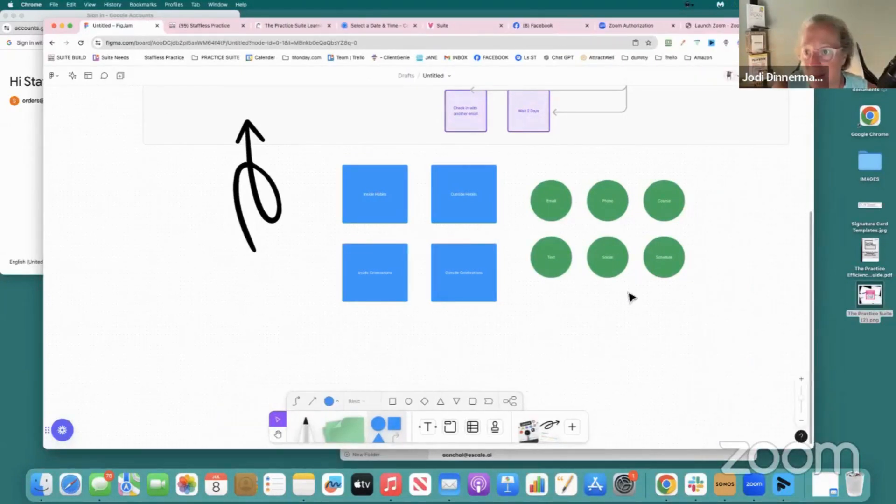
pyautogui.scroll(5, 327, 214)
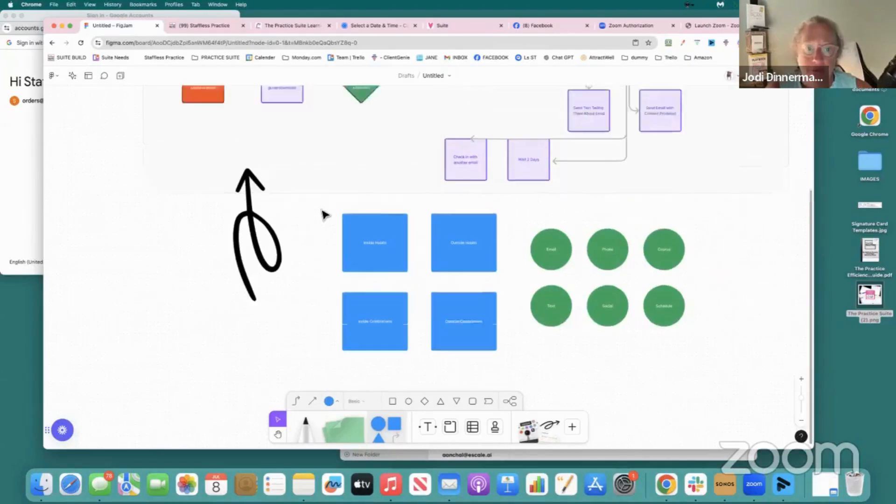
pyautogui.scroll(-3, 327, 215)
pyautogui.hscroll(3, 327, 214)
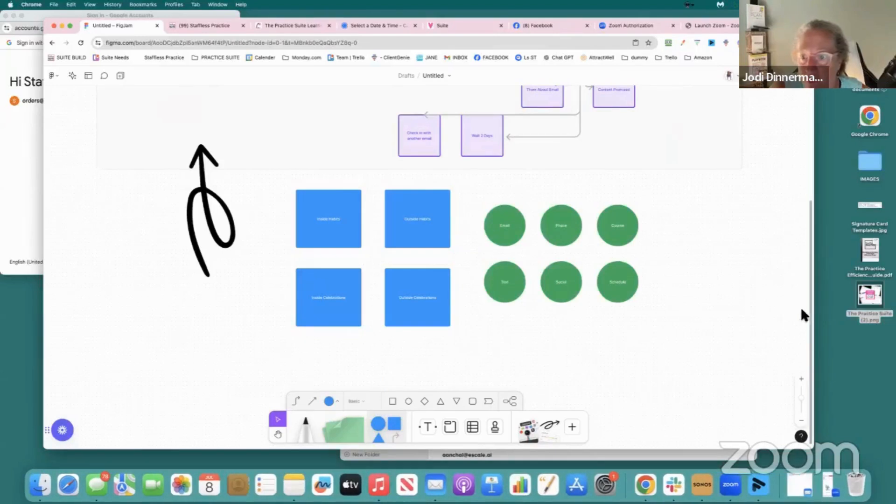
# Examine the blue Inside Habits, Outside Habits, Inside Celebrations and Outside Celebrations boxes at a larger zoom
pyautogui.click(802, 395)
pyautogui.hscroll(-2, 651, 355)
pyautogui.hscroll(-4, 658, 354)
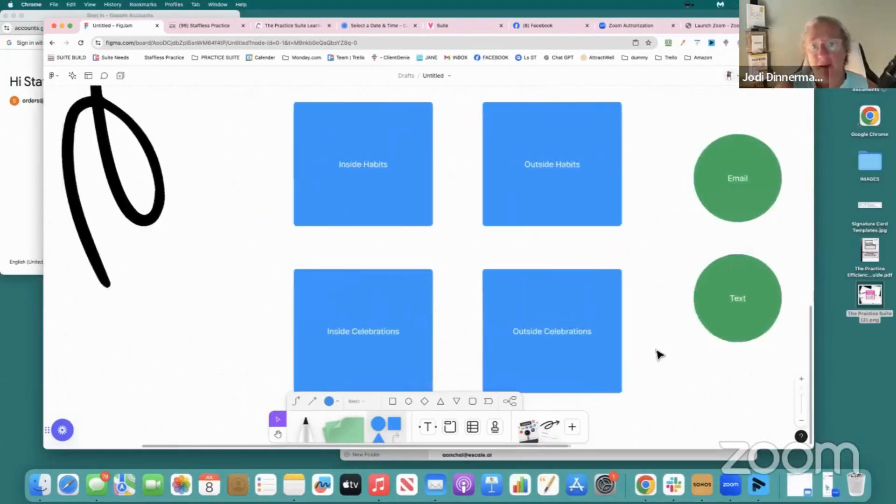
pyautogui.hscroll(2, 660, 354)
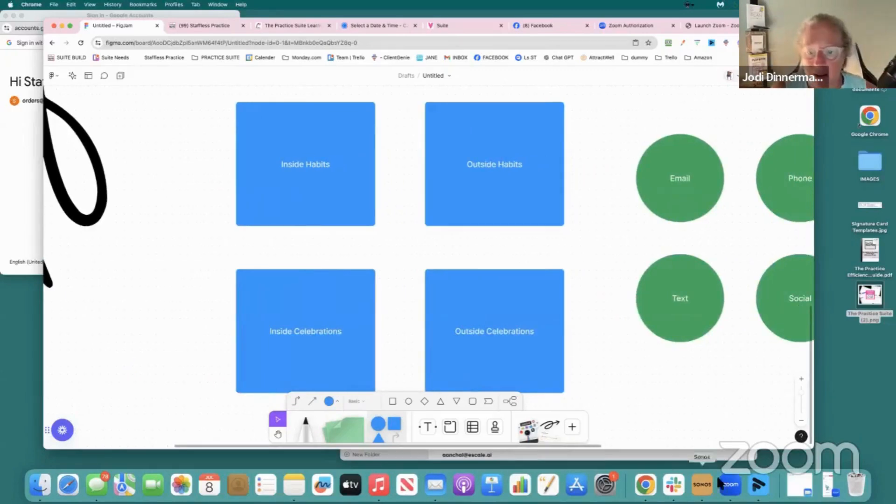
pyautogui.click(731, 487)
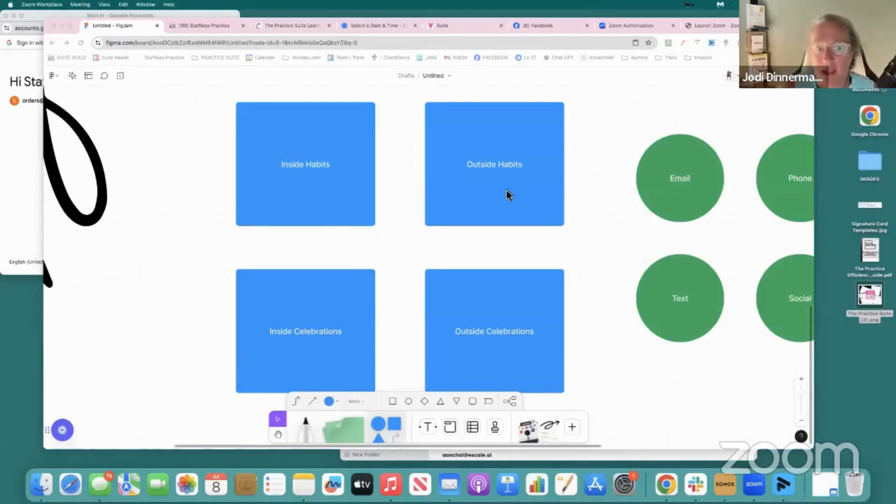
pyautogui.scroll(-3, 354, 267)
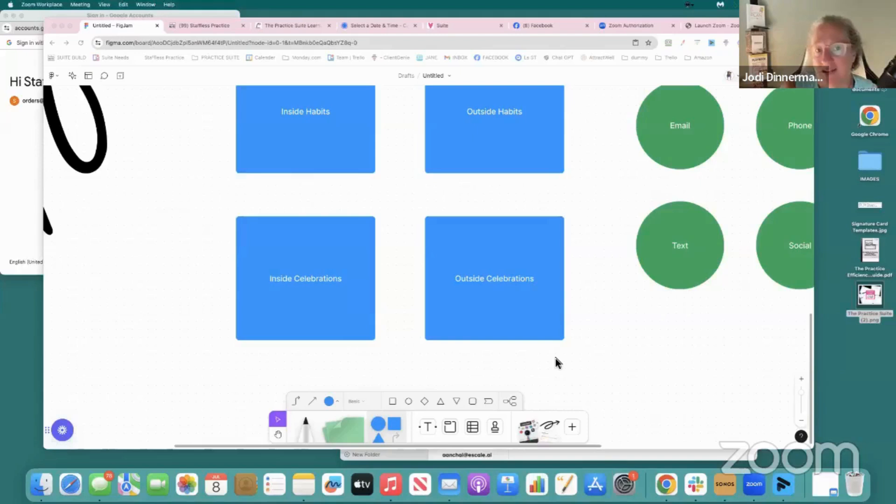
pyautogui.scroll(5, 556, 359)
pyautogui.hscroll(5, 555, 359)
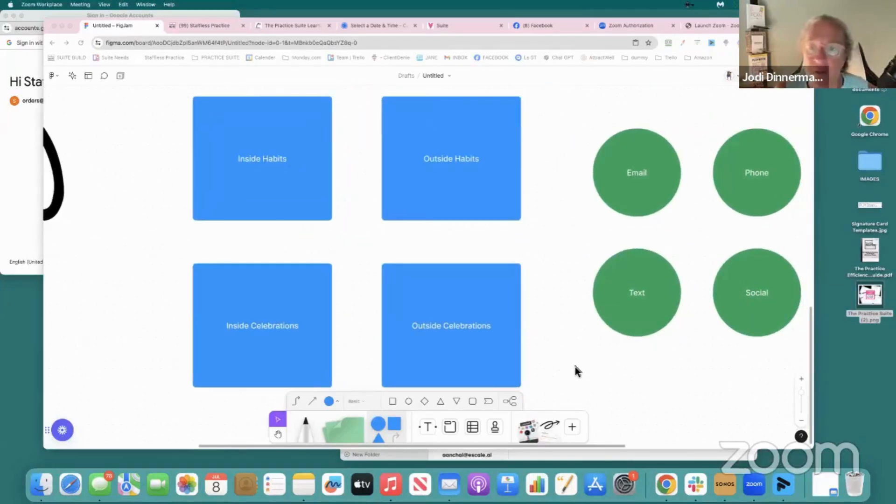
pyautogui.scroll(-1, 575, 366)
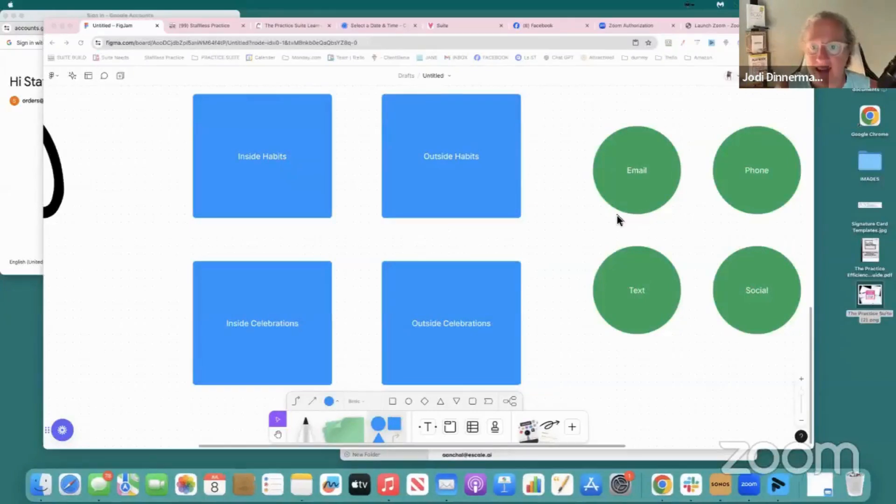
# Examine the green Email, Phone, Course, Text, Social and Schedule circles alongside the blue habit and celebration boxes
pyautogui.hscroll(10, 578, 214)
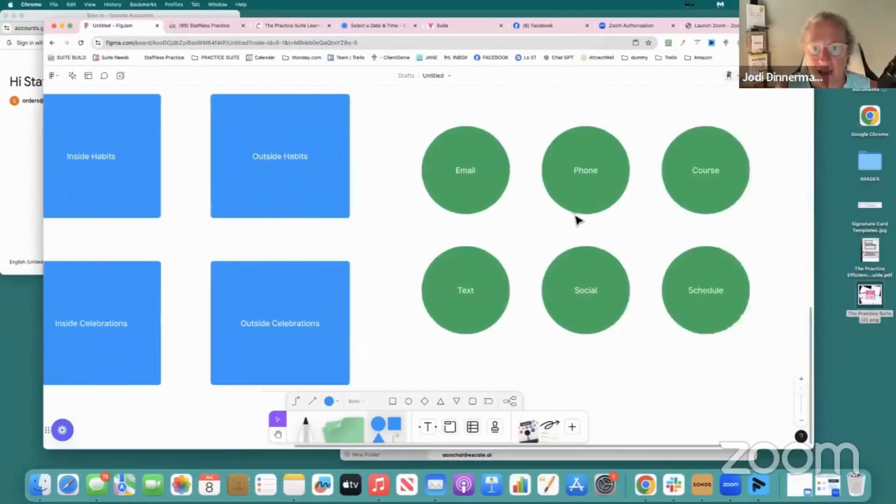
pyautogui.hscroll(-8, 577, 219)
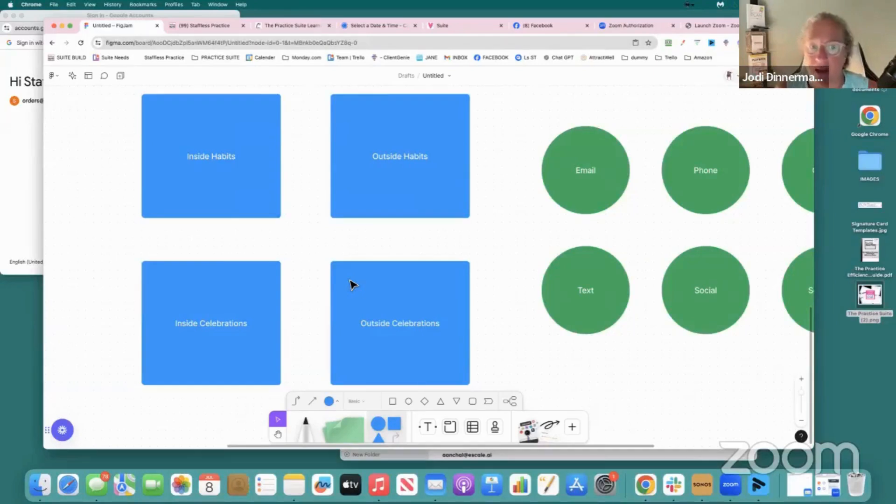
pyautogui.scroll(3, 353, 284)
pyautogui.hscroll(-1, 353, 284)
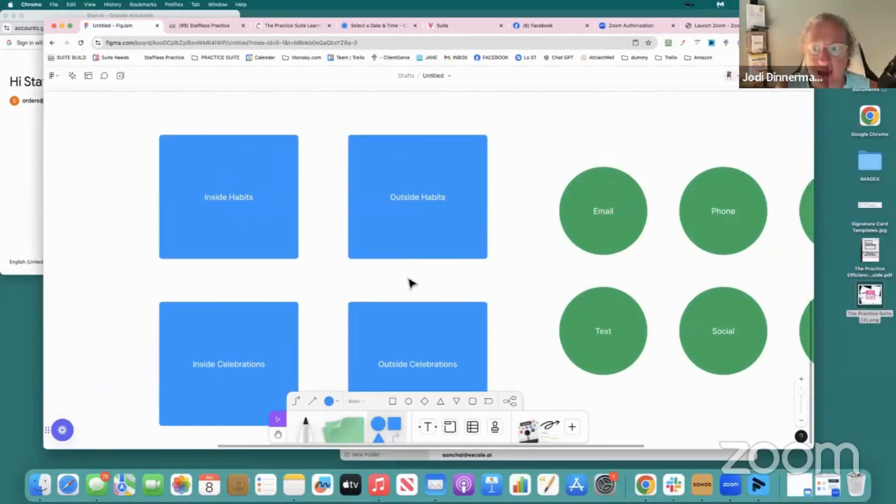
pyautogui.scroll(-2, 396, 214)
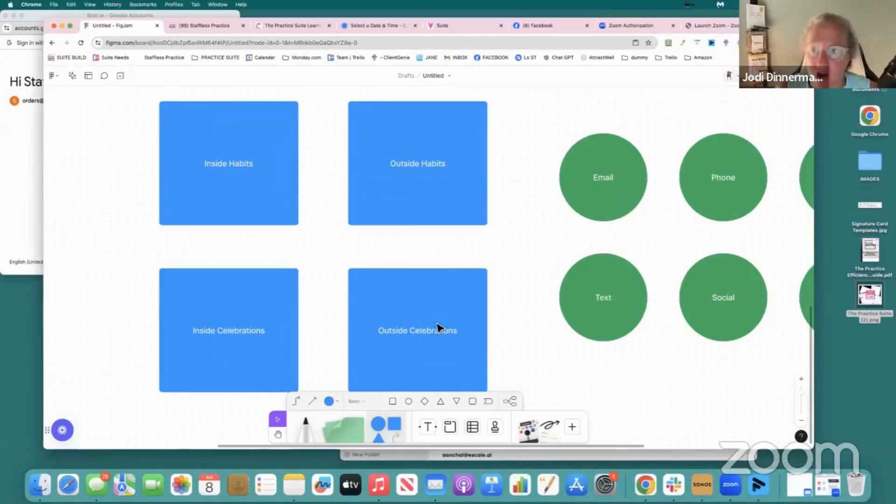
pyautogui.hscroll(6, 488, 304)
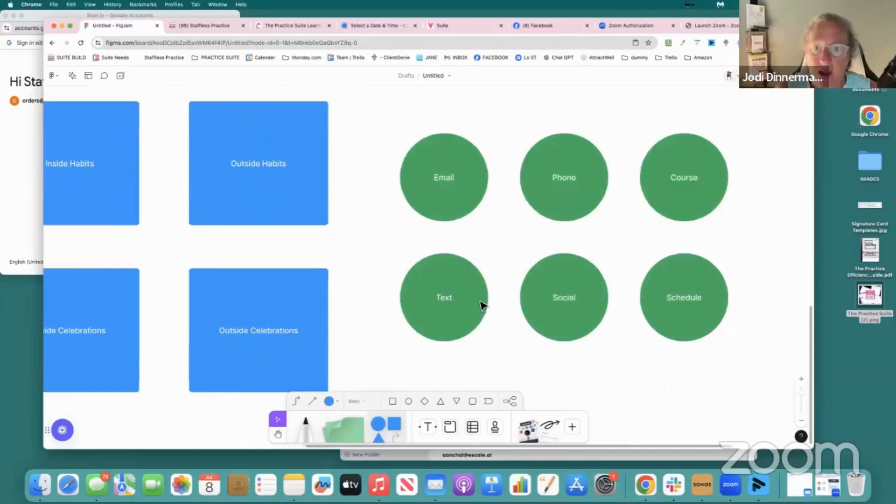
pyautogui.scroll(5, 487, 296)
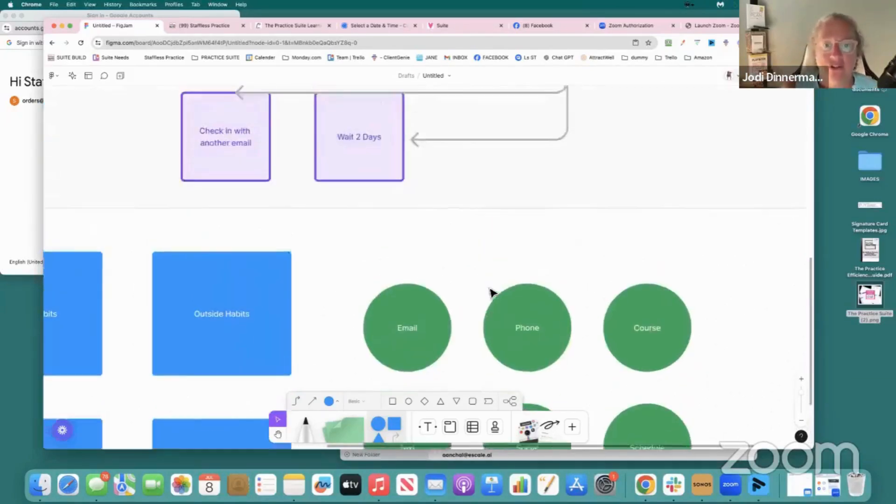
pyautogui.scroll(-6, 485, 288)
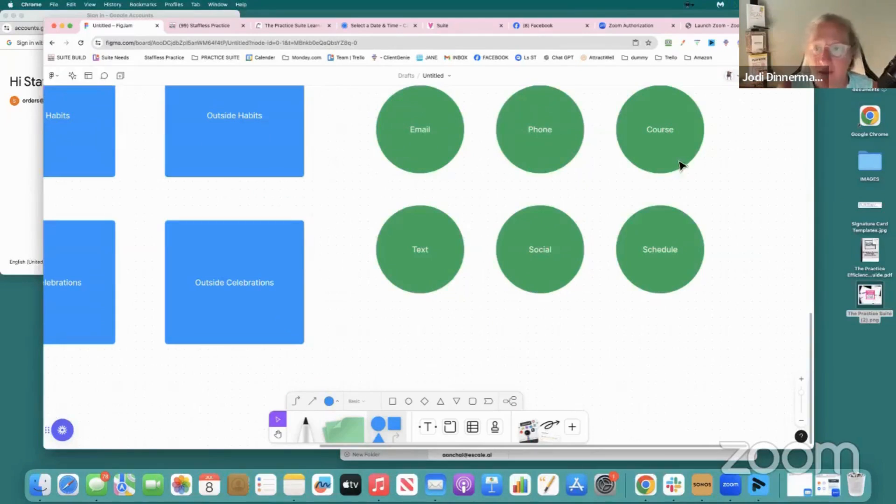
pyautogui.scroll(2, 679, 157)
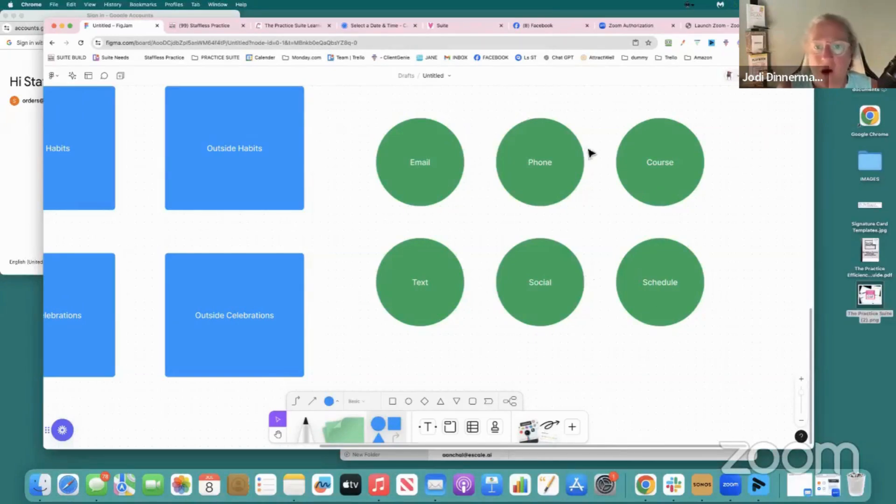
pyautogui.hscroll(-5, 508, 304)
pyautogui.hscroll(-2, 517, 303)
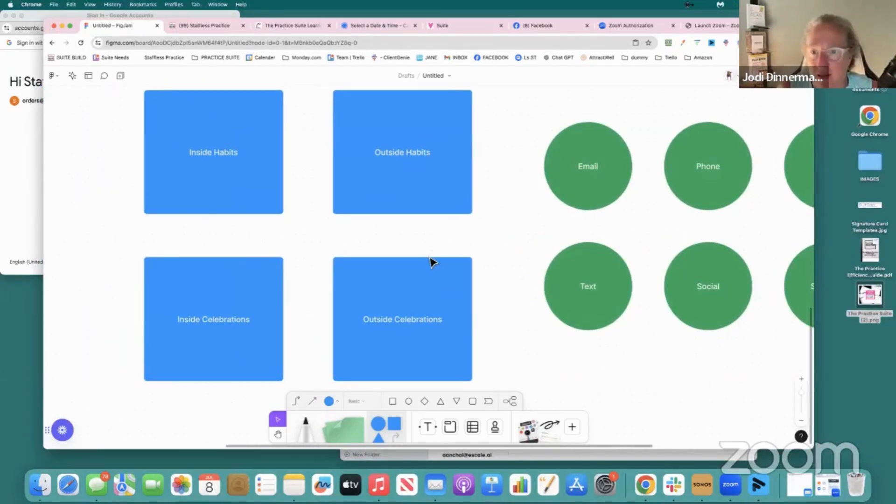
pyautogui.hscroll(5, 432, 262)
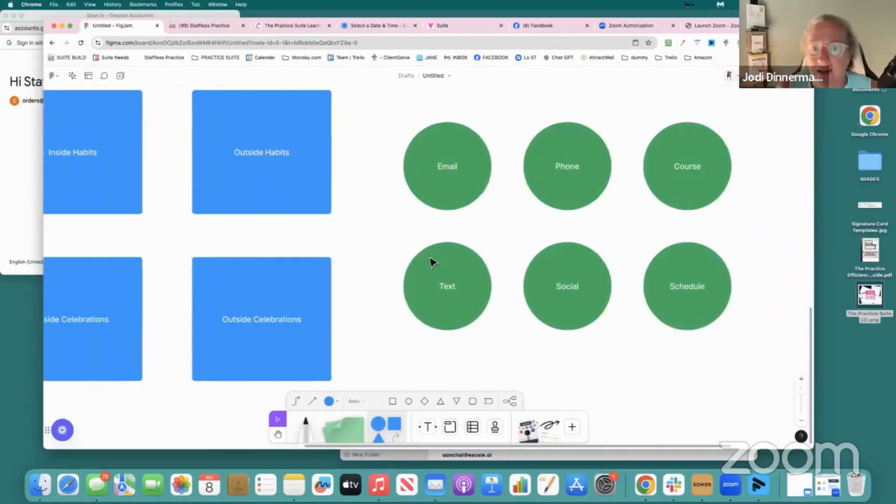
pyautogui.hscroll(3, 432, 263)
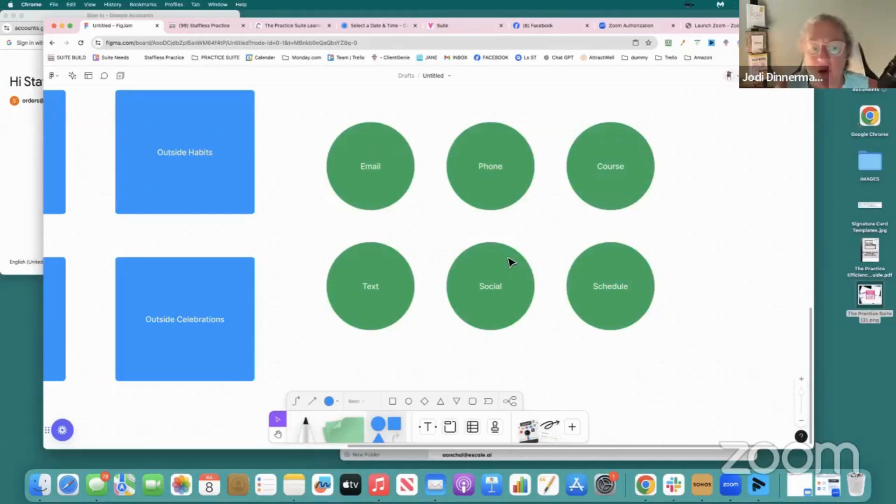
pyautogui.scroll(2, 512, 263)
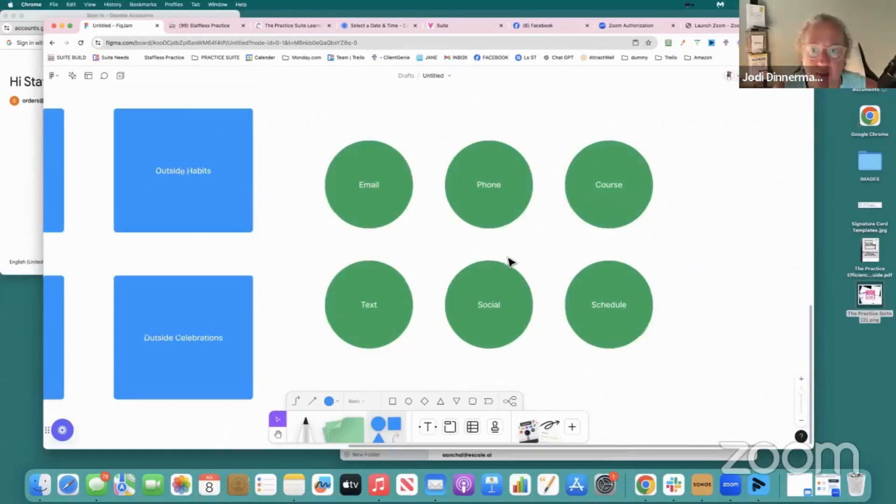
pyautogui.scroll(5, 512, 263)
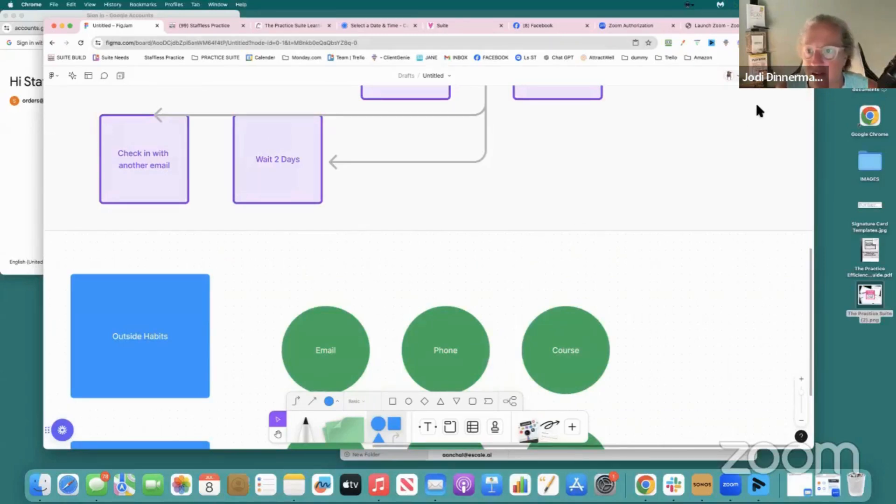
# Review the whole flow chart together with the blue boxes and green circles beneath it
pyautogui.click(801, 398)
pyautogui.hscroll(-3, 684, 304)
pyautogui.scroll(5, 686, 307)
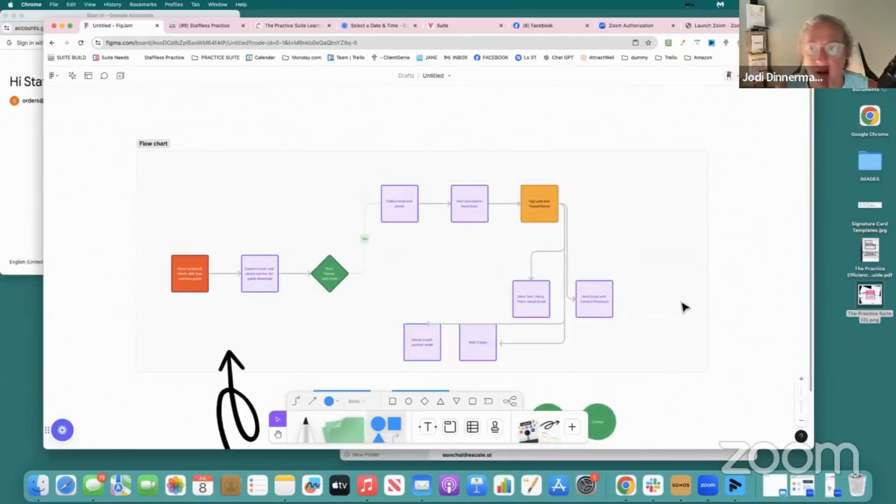
pyautogui.scroll(-1, 684, 307)
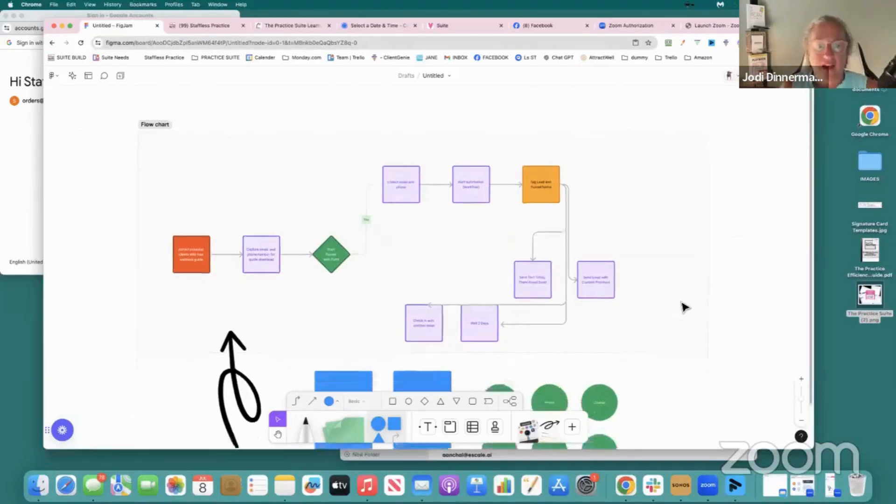
pyautogui.scroll(-6, 684, 306)
pyautogui.click(354, 288)
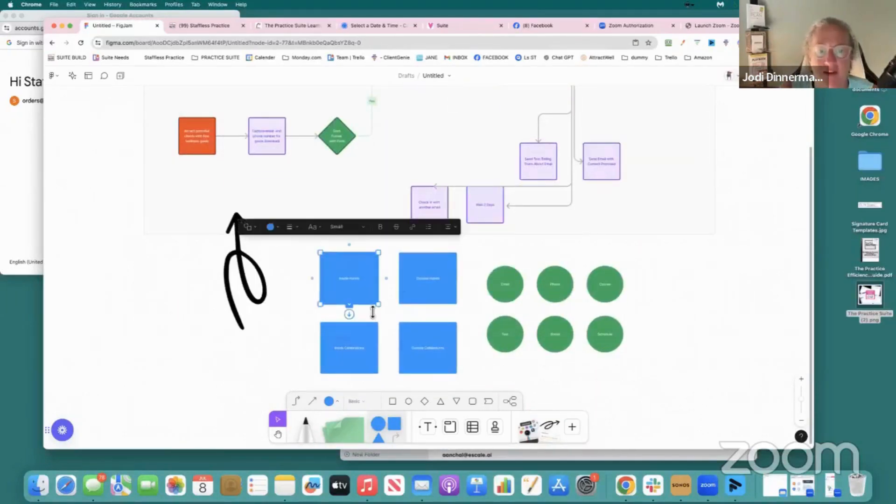
pyautogui.click(219, 310)
pyautogui.click(151, 304)
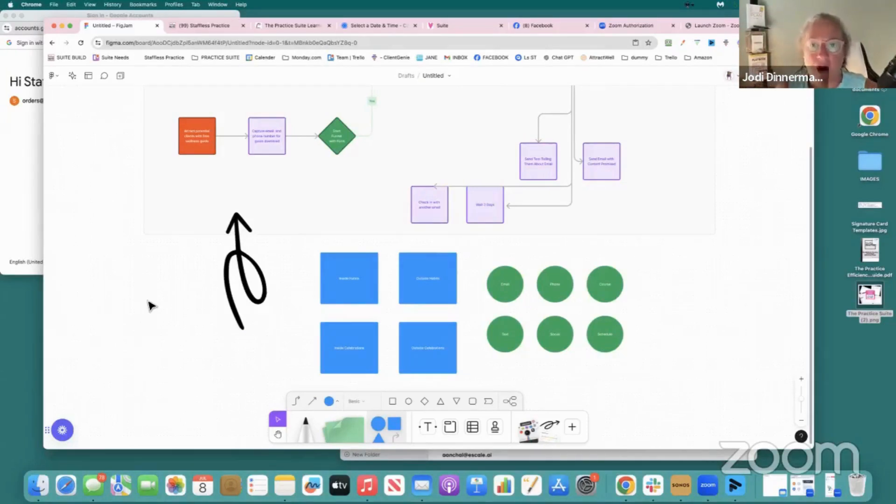
# Examine the flow chart's opening stages, from the orange guide box through the email and phone capture box to the green funnel diamond
pyautogui.scroll(3, 149, 305)
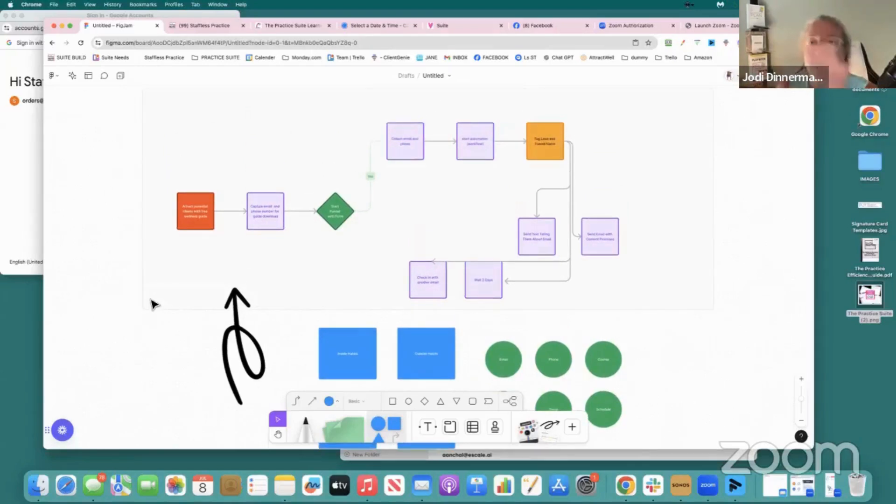
pyautogui.click(186, 211)
pyautogui.click(181, 265)
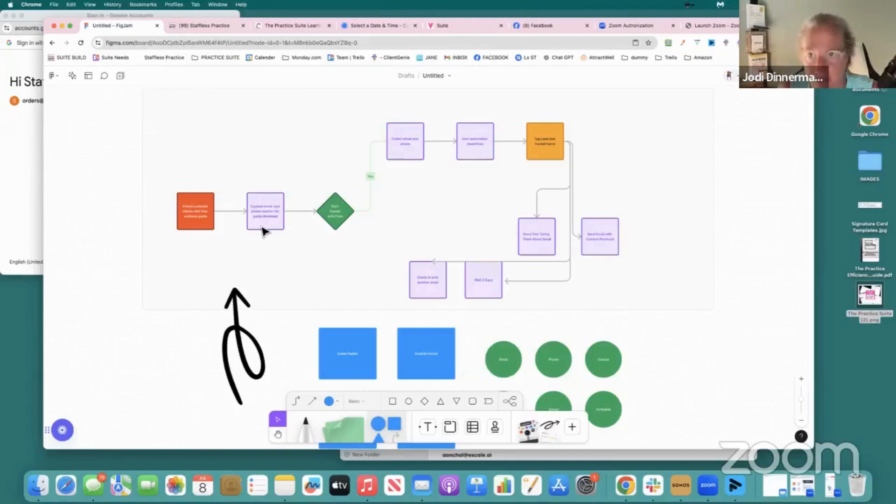
pyautogui.click(185, 225)
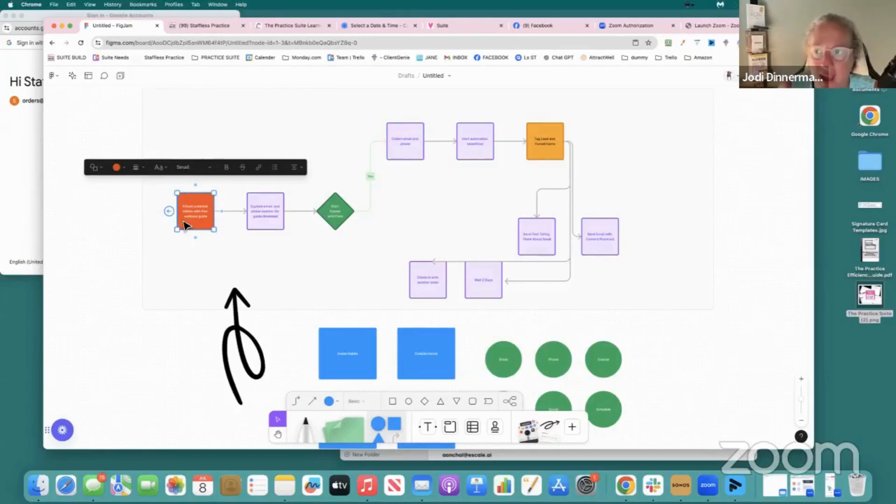
pyautogui.click(271, 222)
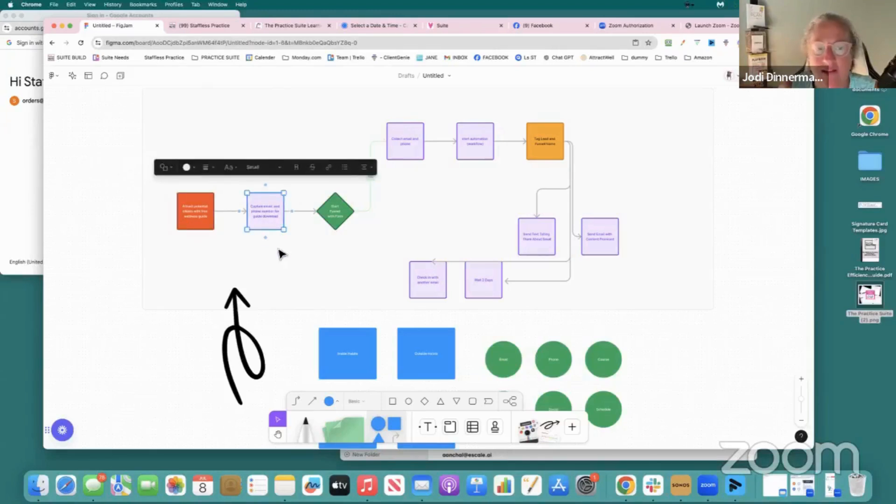
pyautogui.hscroll(3, 280, 254)
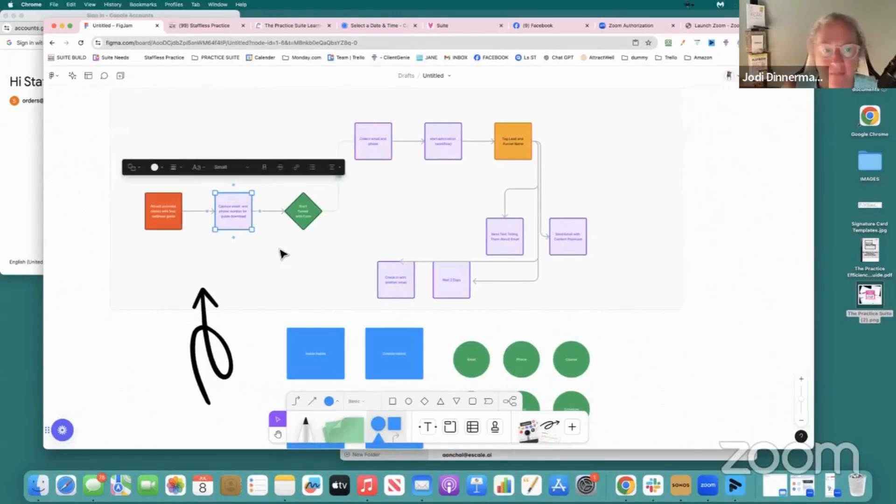
pyautogui.hscroll(3, 280, 254)
pyautogui.click(278, 225)
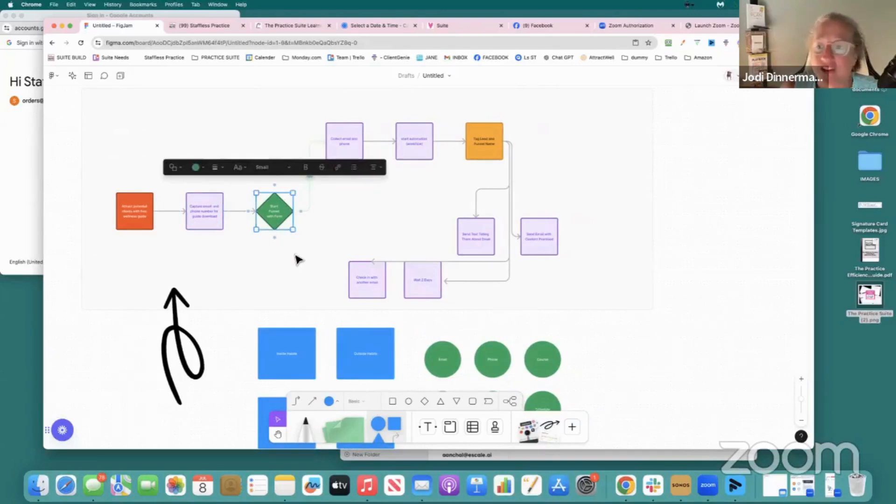
pyautogui.click(210, 221)
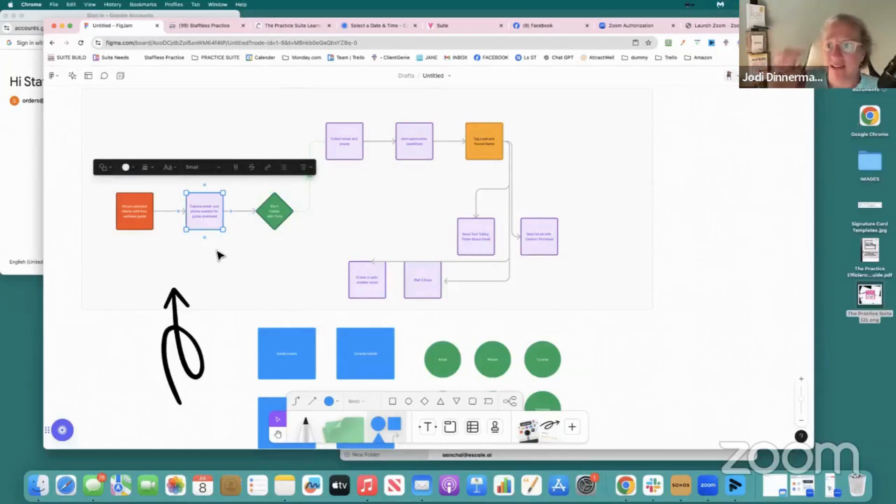
pyautogui.click(273, 211)
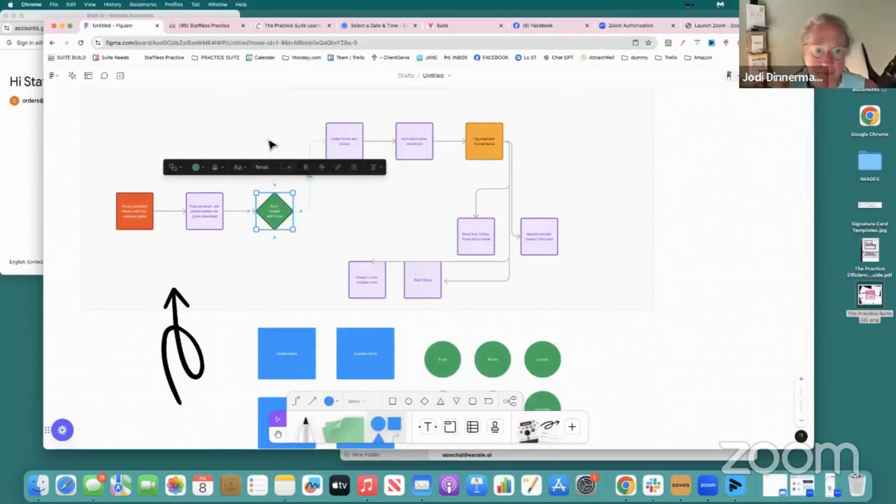
pyautogui.scroll(-2, 273, 147)
pyautogui.scroll(2, 278, 153)
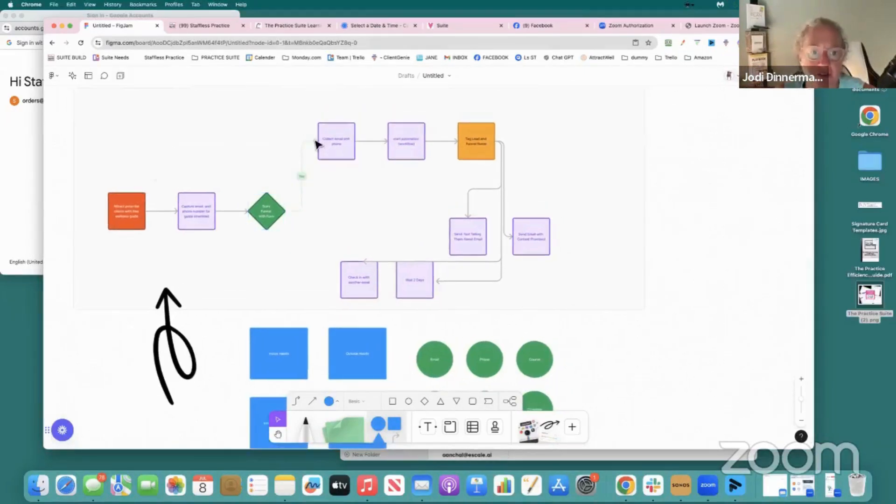
# Review the upper row of the flow chart: email and phone collection, automation workflow start and lead tagging
pyautogui.click(330, 151)
pyautogui.click(402, 157)
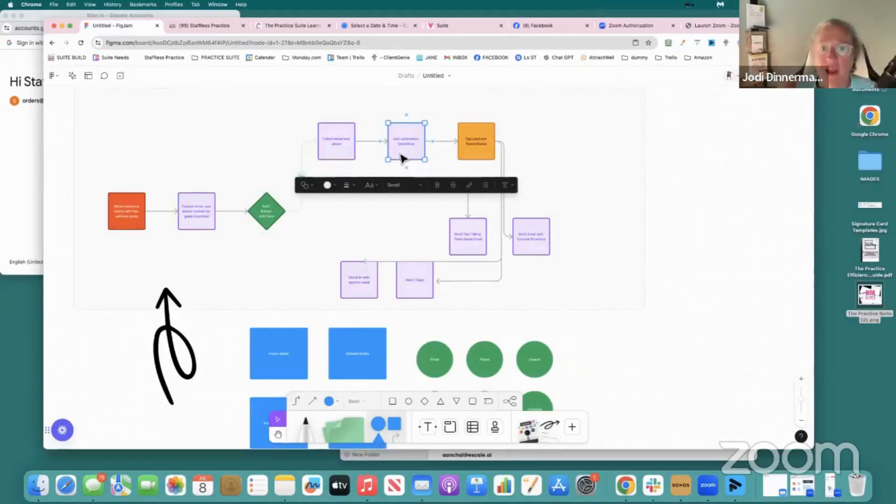
pyautogui.hscroll(-1, 403, 159)
pyautogui.click(481, 153)
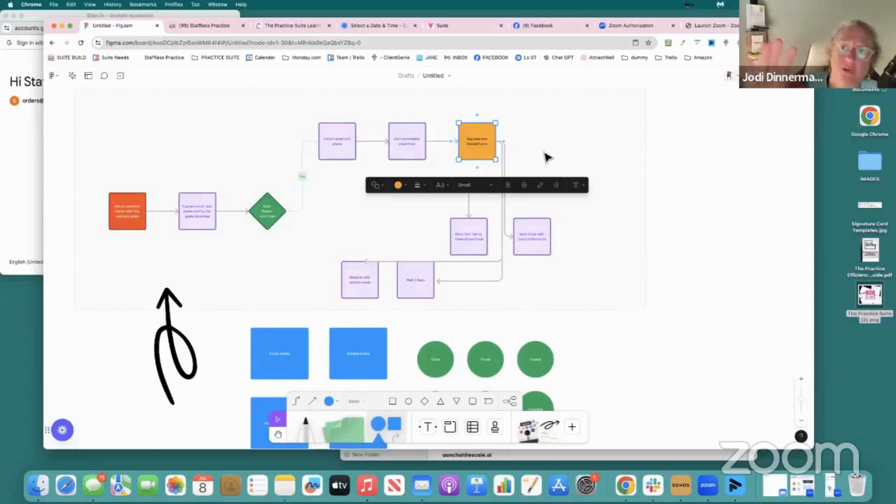
# Examine the flow chart's follow-up boxes for the text message, the promised email, the two-day wait and the check-in email
pyautogui.click(536, 194)
pyautogui.click(469, 233)
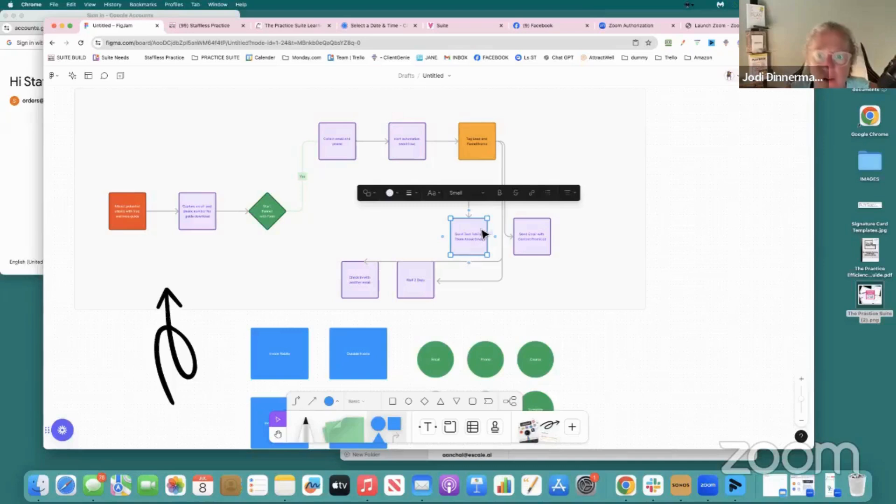
pyautogui.click(531, 236)
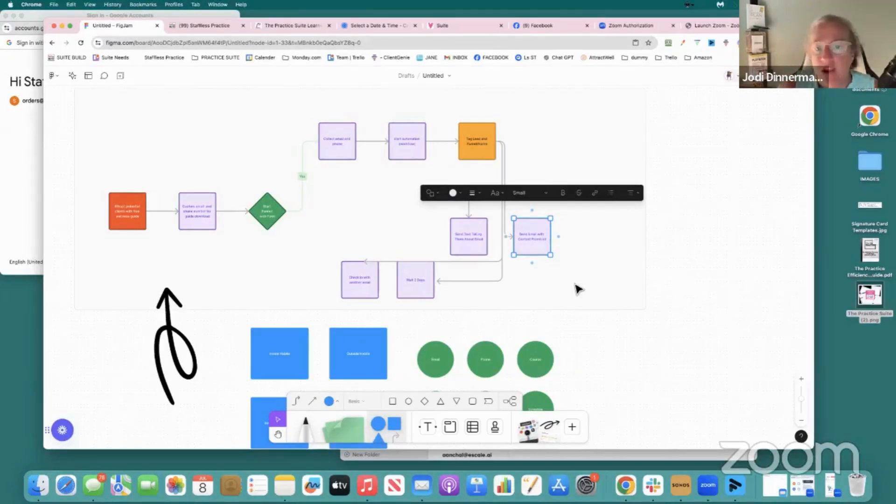
pyautogui.click(432, 294)
pyautogui.click(370, 288)
pyautogui.click(472, 317)
pyautogui.scroll(3, 473, 318)
pyautogui.hscroll(-3, 473, 318)
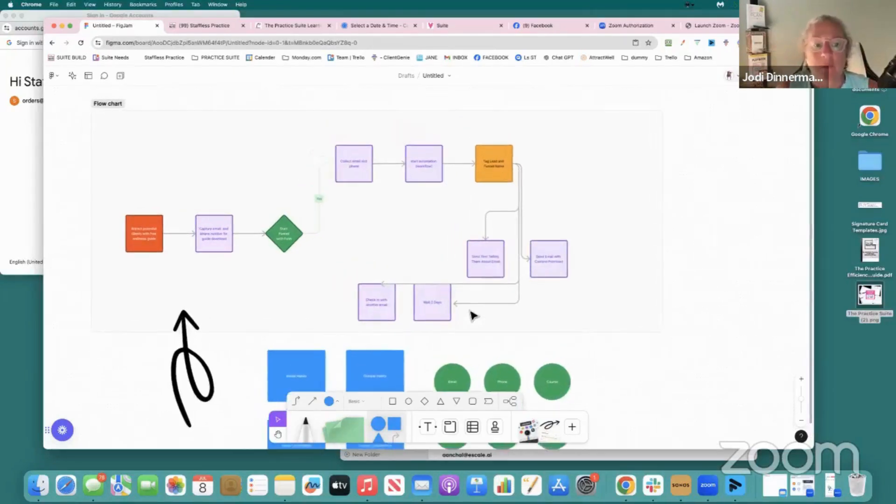
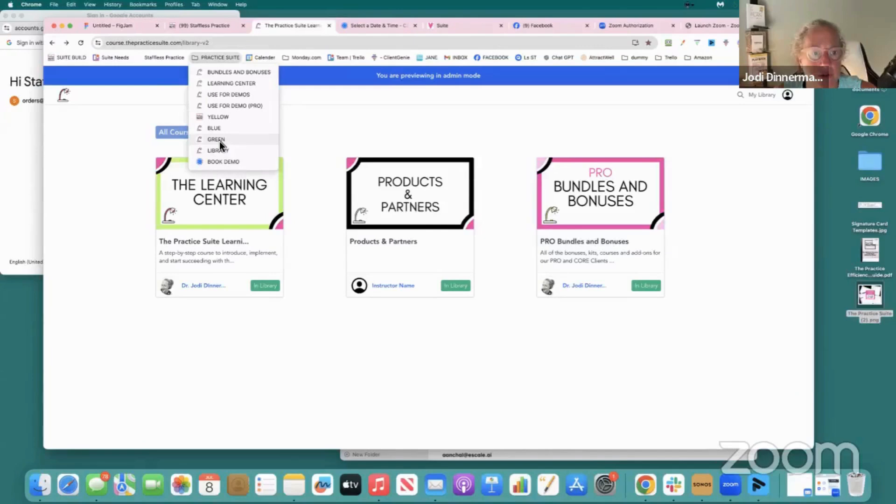
# Open the bookmarked Green demo account from the Practice Suite collection, reload it, and switch to the Blue demo account
pyautogui.click(219, 142)
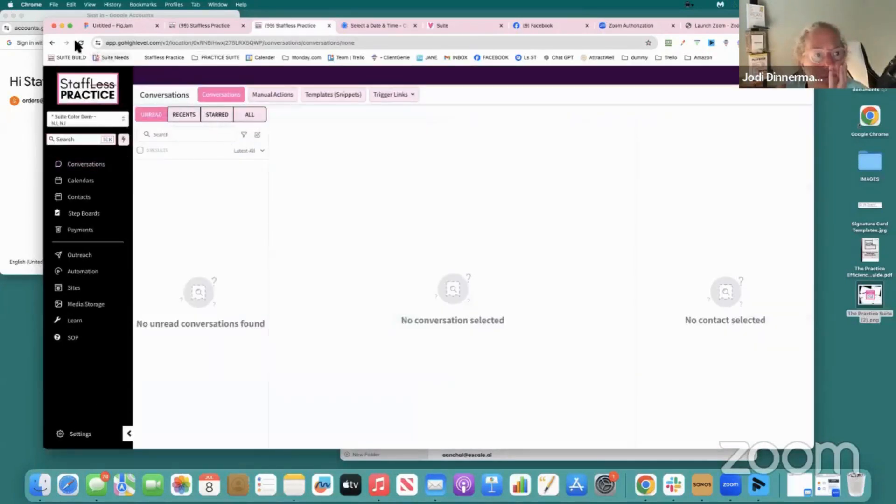
pyautogui.click(81, 43)
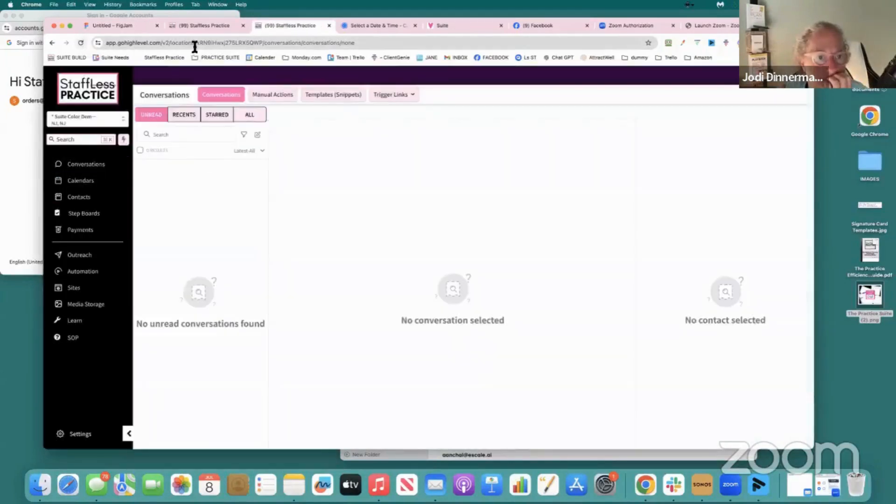
pyautogui.click(209, 57)
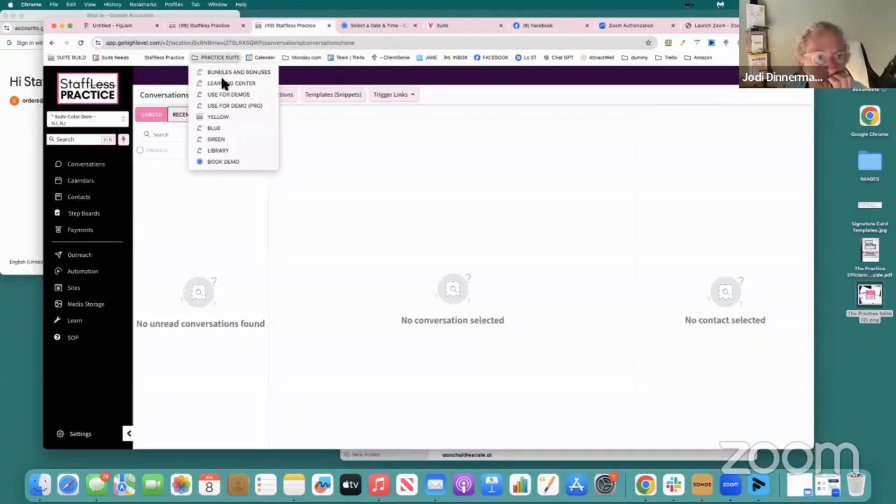
pyautogui.click(213, 129)
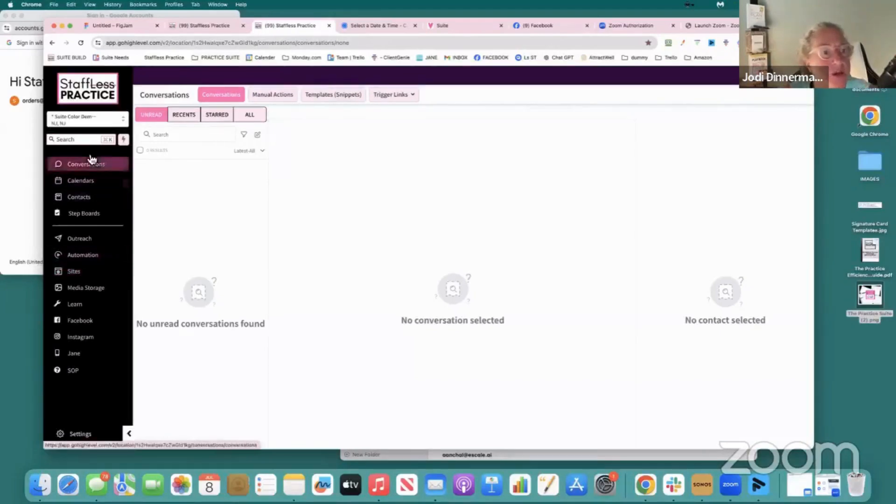
# Switch from the Blue demo to the main Staffless Practice sub-account
pyautogui.click(98, 121)
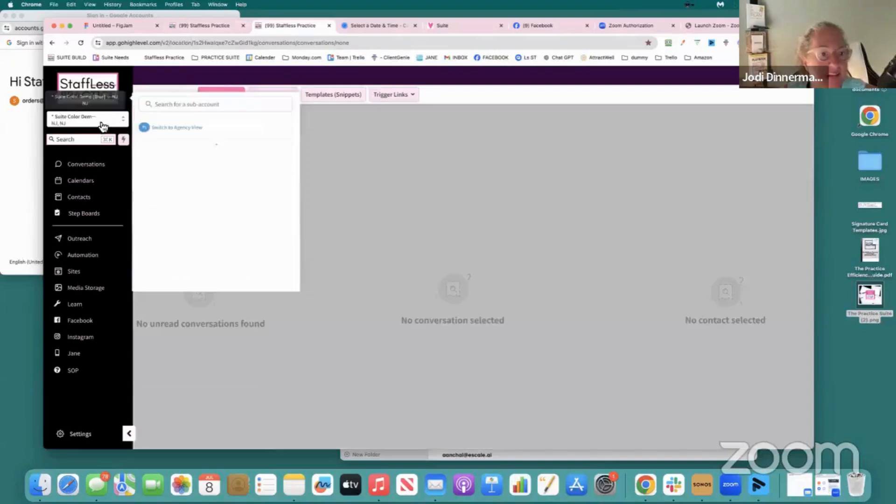
pyautogui.scroll(-4, 182, 229)
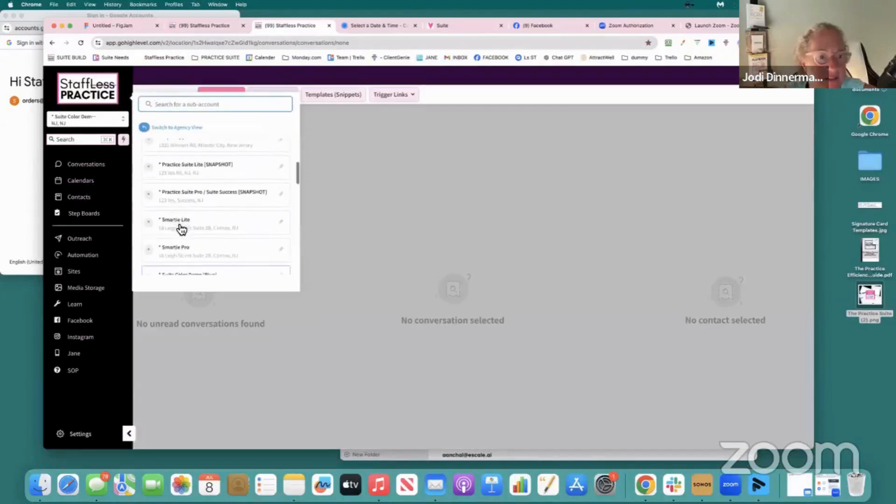
pyautogui.scroll(-5, 181, 229)
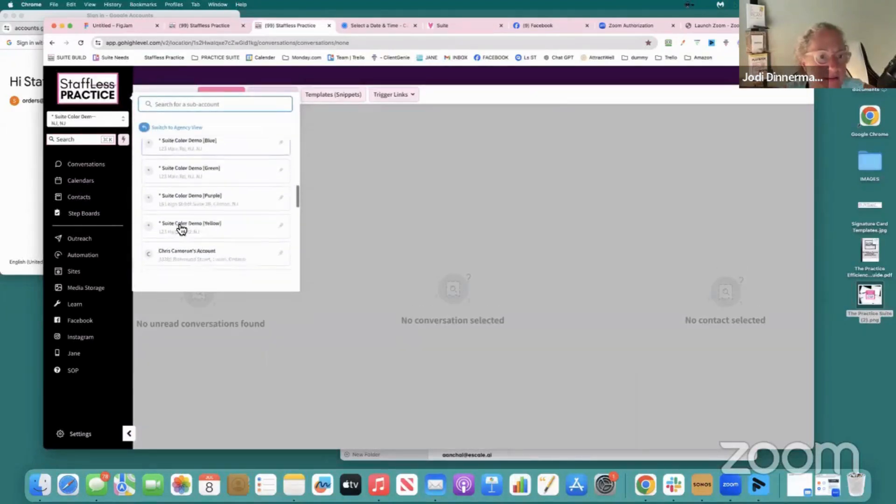
pyautogui.scroll(-5, 182, 229)
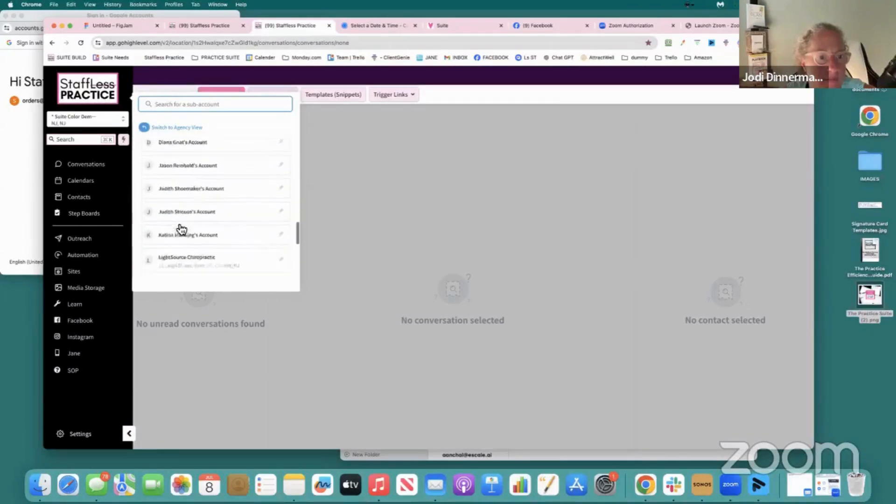
pyautogui.scroll(-1, 182, 229)
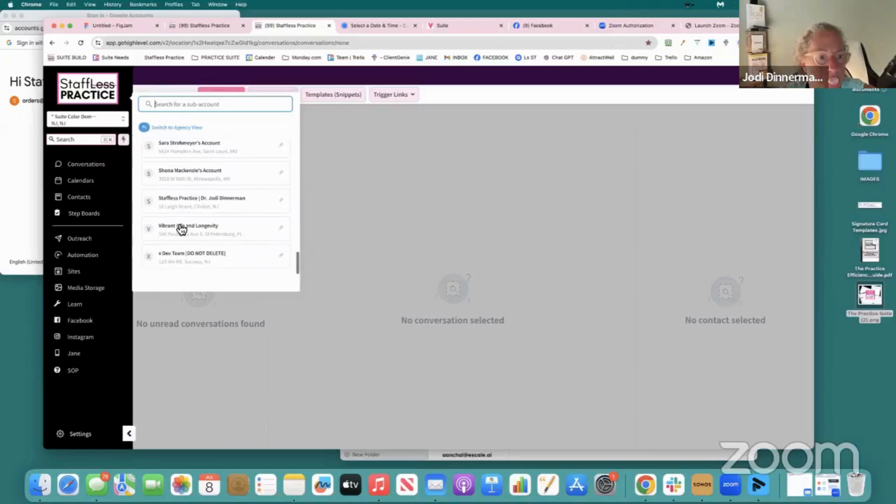
pyautogui.click(181, 208)
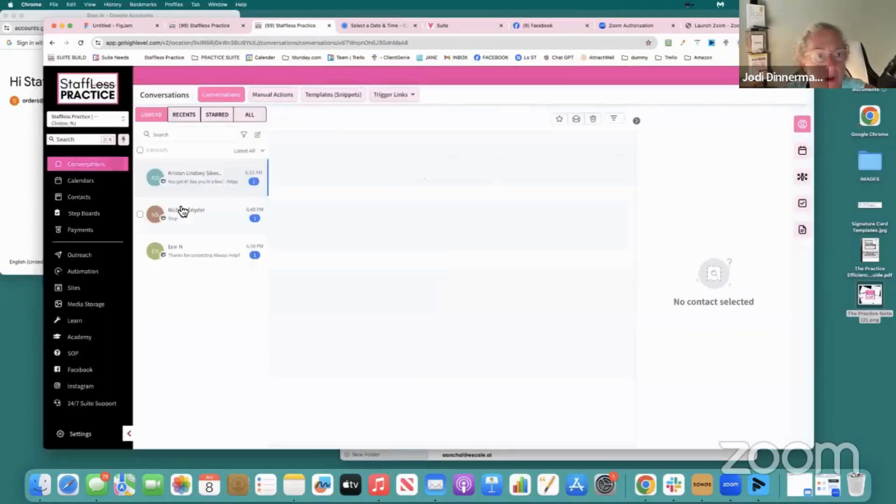
# Look over the account's weekly calendar, its workflow list and the monthly social post planner
pyautogui.click(99, 189)
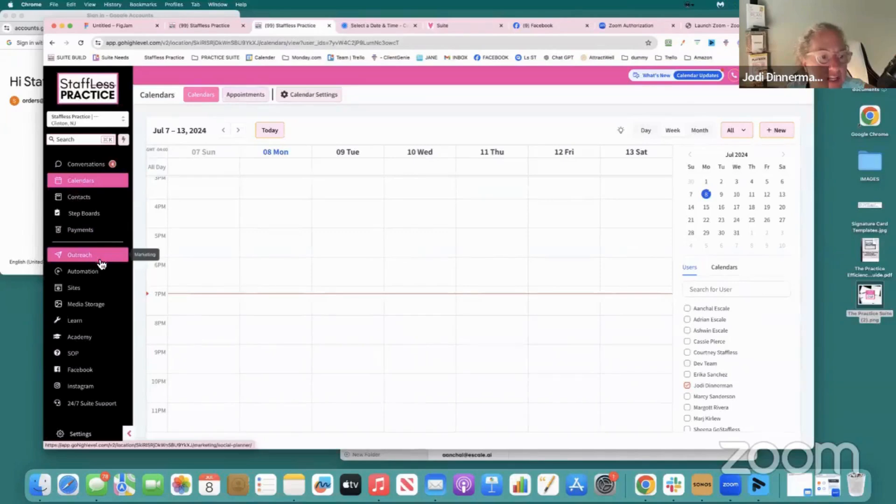
pyautogui.click(96, 276)
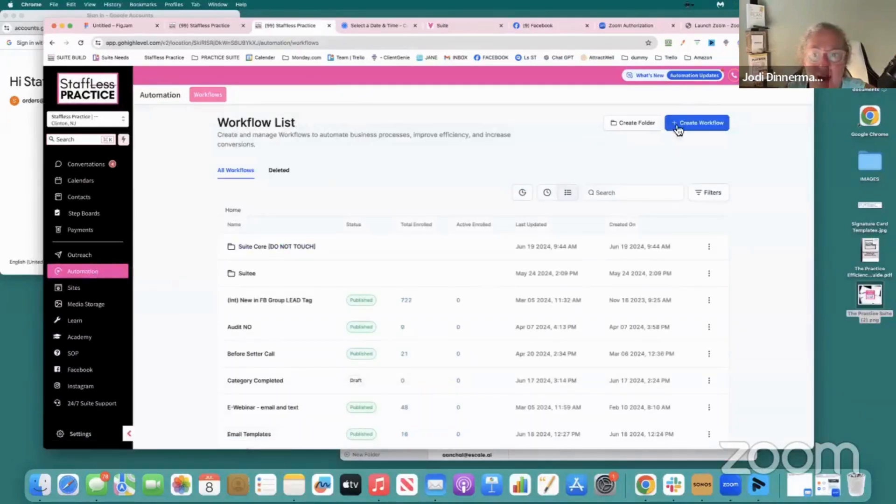
pyautogui.click(681, 129)
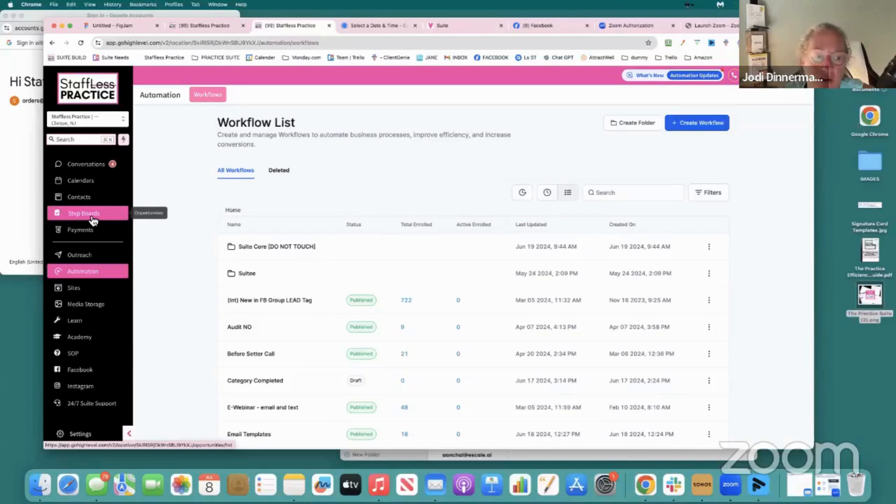
pyautogui.click(87, 256)
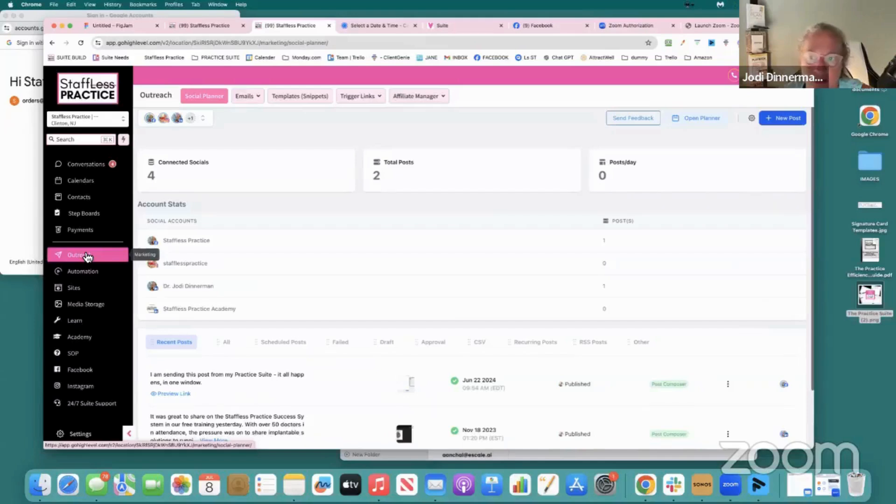
pyautogui.click(697, 118)
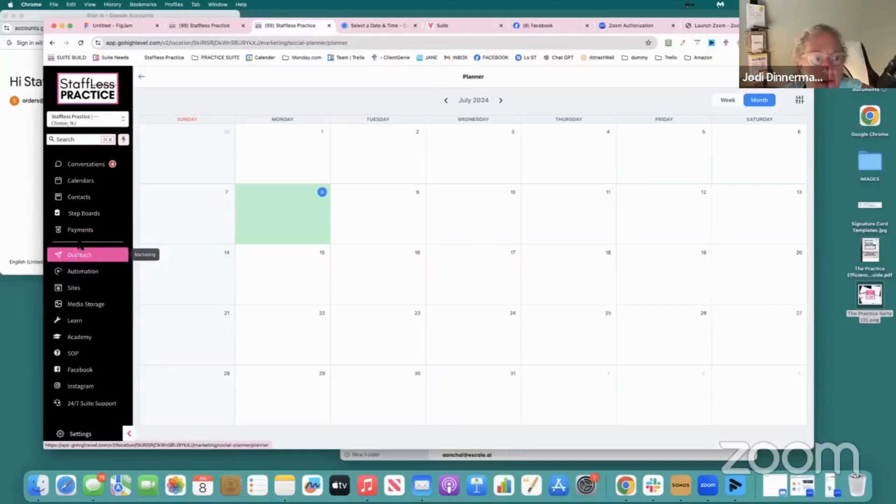
# Create a new automation workflow from scratch and name it Example
pyautogui.click(114, 273)
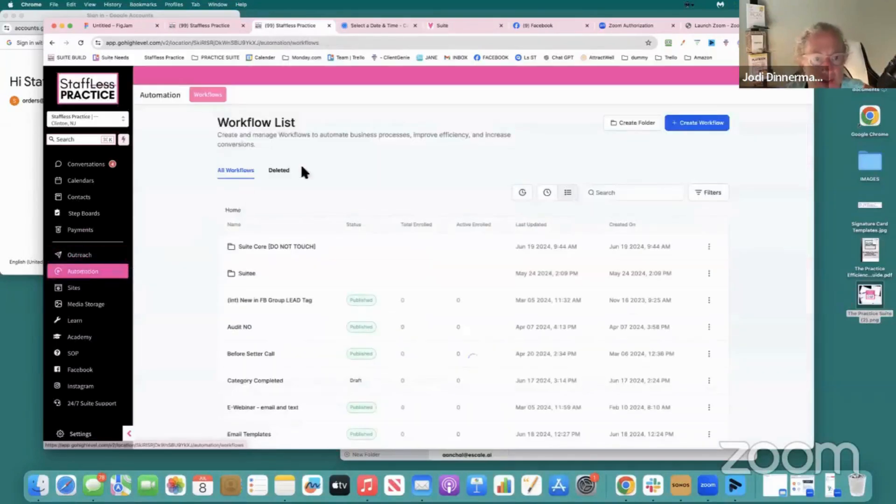
pyautogui.click(702, 123)
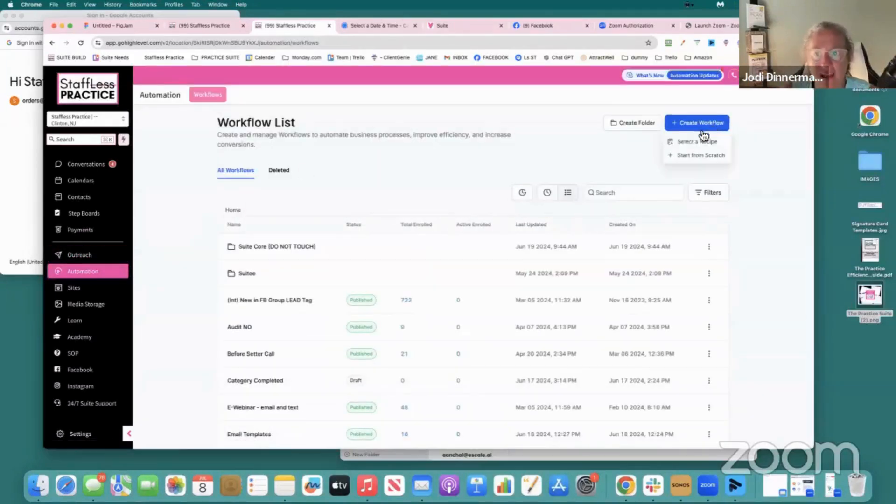
pyautogui.click(686, 155)
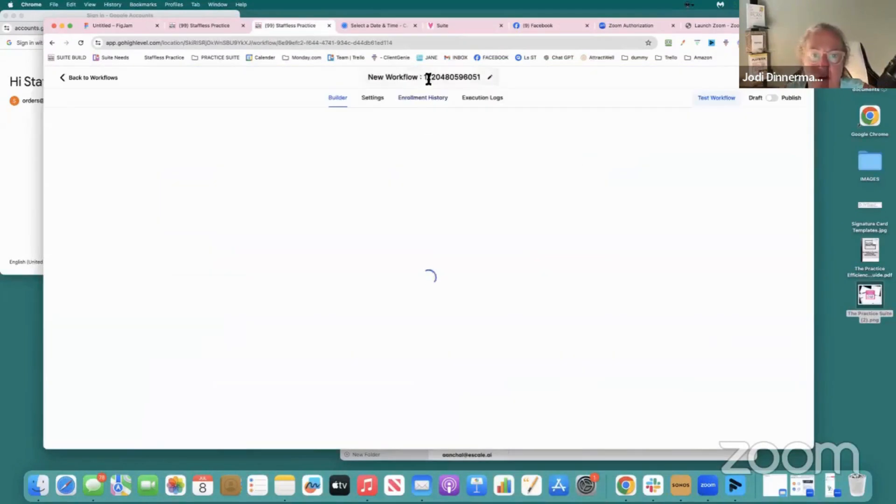
pyautogui.click(427, 77)
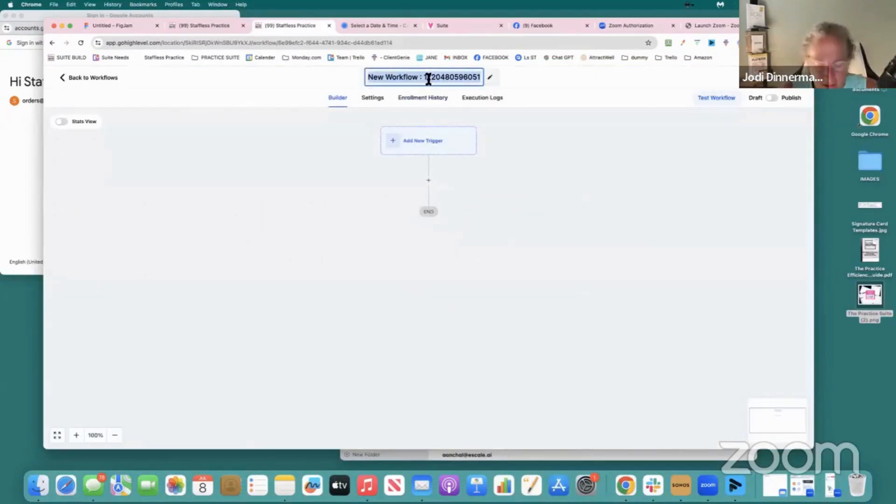
pyautogui.write('Example')
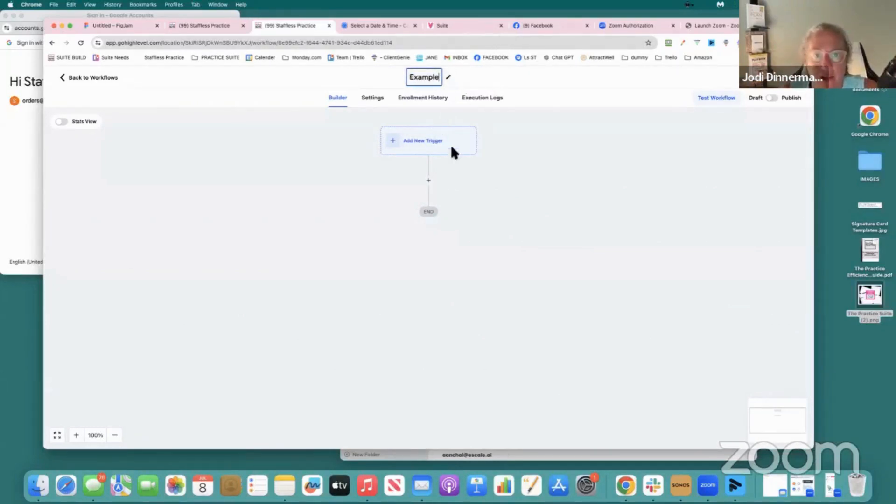
pyautogui.click(420, 141)
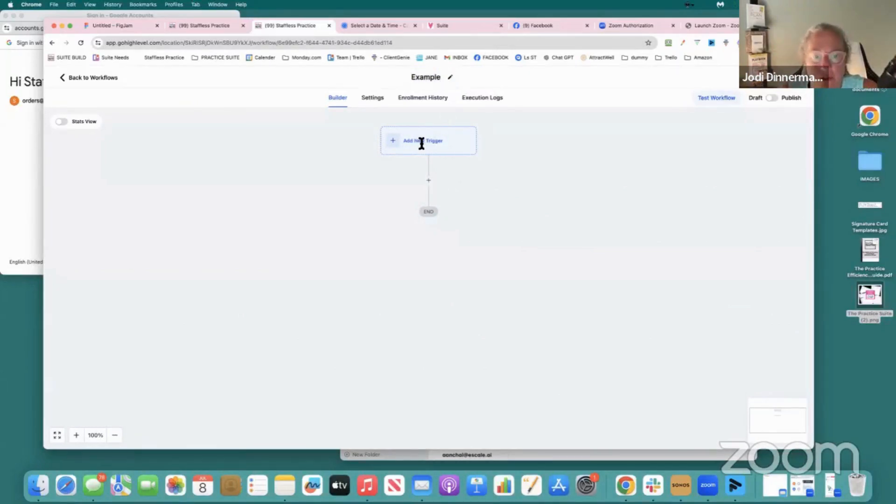
# Search the workflow triggers for "tag" and choose the Contact Tag trigger
pyautogui.click(393, 142)
pyautogui.click(622, 171)
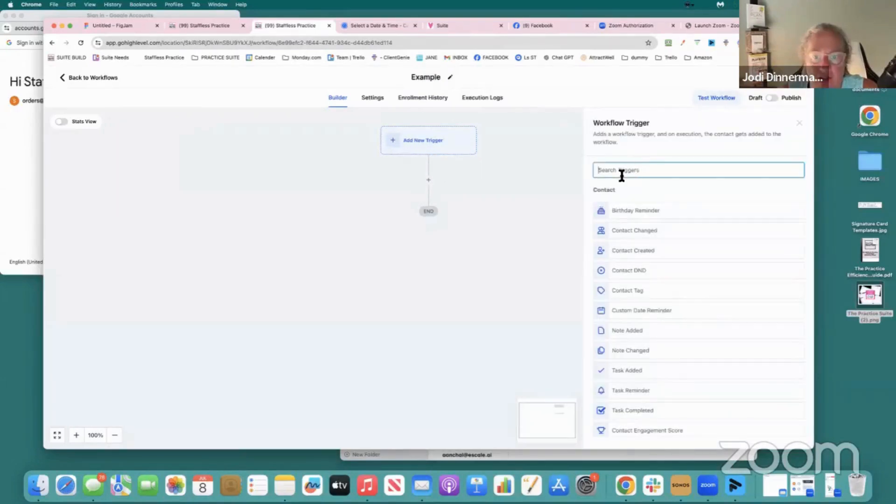
pyautogui.write('tag')
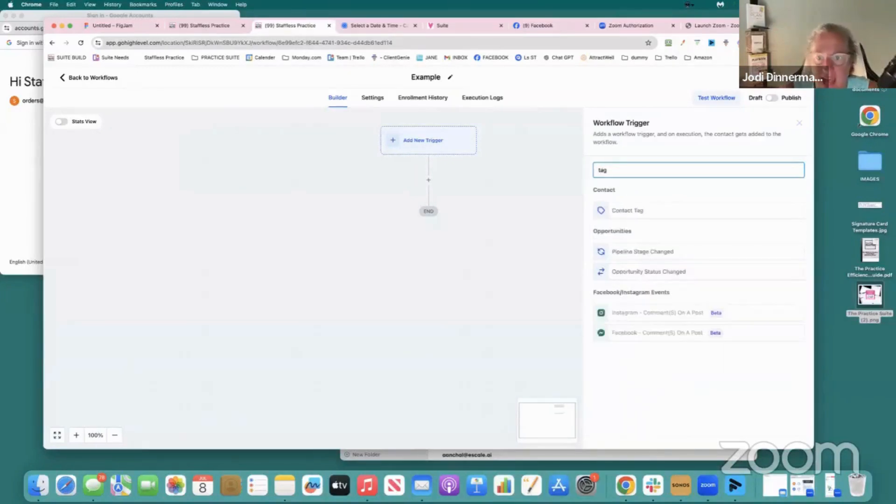
pyautogui.click(642, 213)
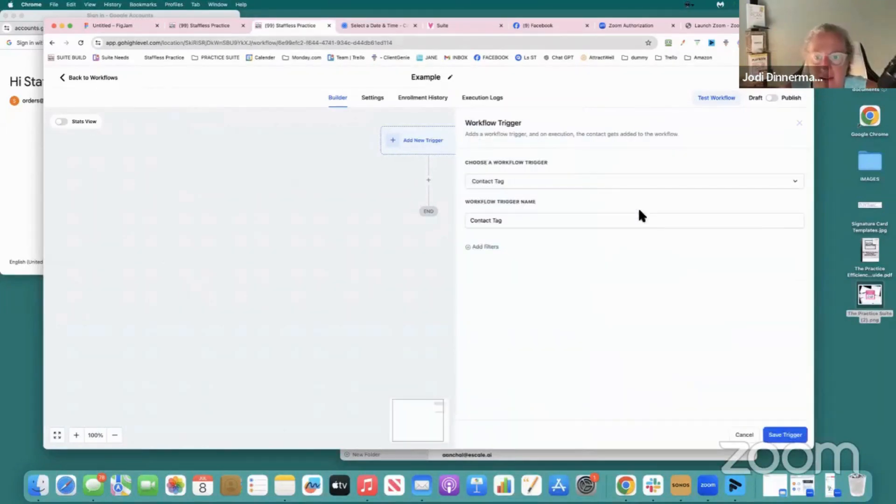
# Filter the Contact Tag trigger by Tag Added with the tag "lead" and save the trigger
pyautogui.click(483, 246)
pyautogui.click(491, 263)
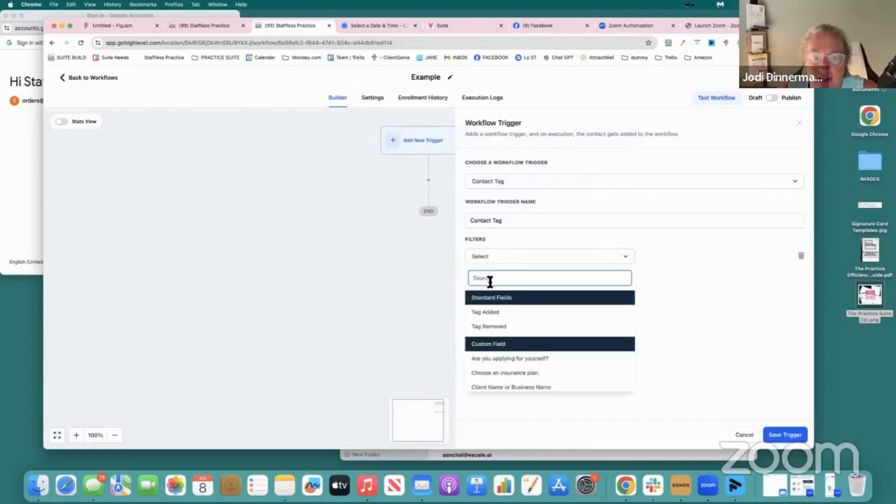
pyautogui.click(486, 312)
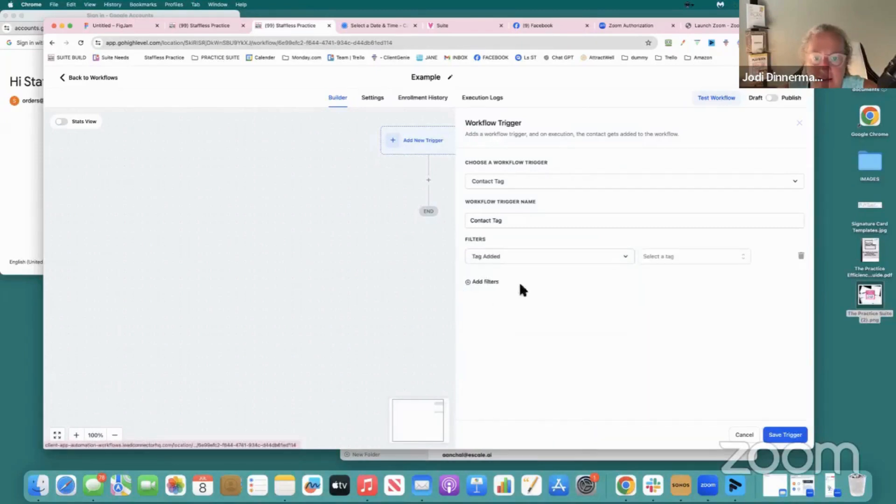
pyautogui.click(664, 257)
pyautogui.write('lead')
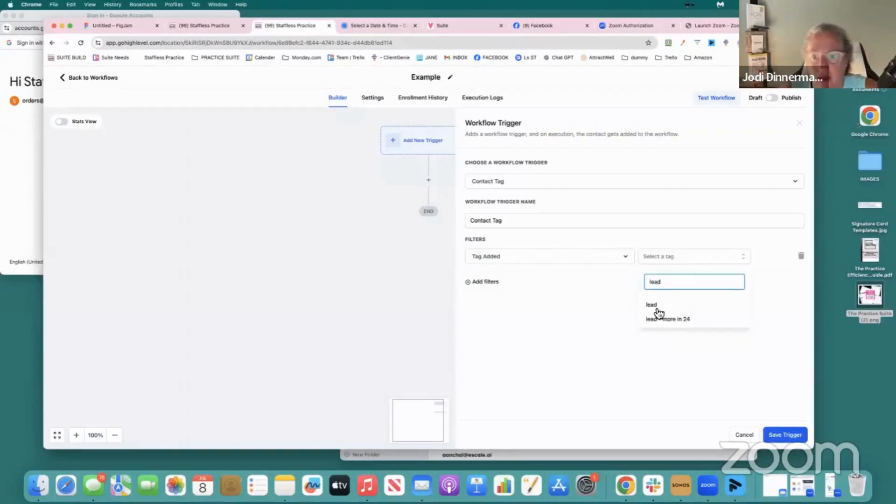
pyautogui.click(653, 306)
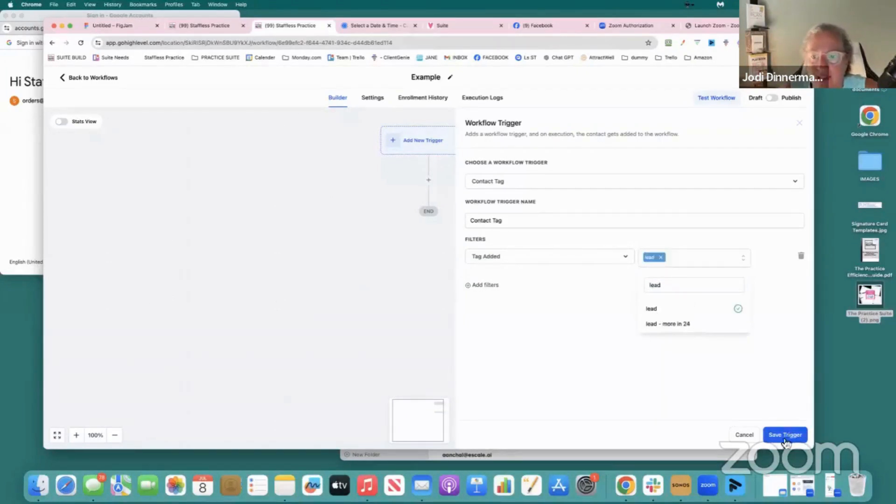
pyautogui.click(785, 438)
# Add a Send SMS action below the trigger and fill its message with random placeholder letters
pyautogui.click(428, 204)
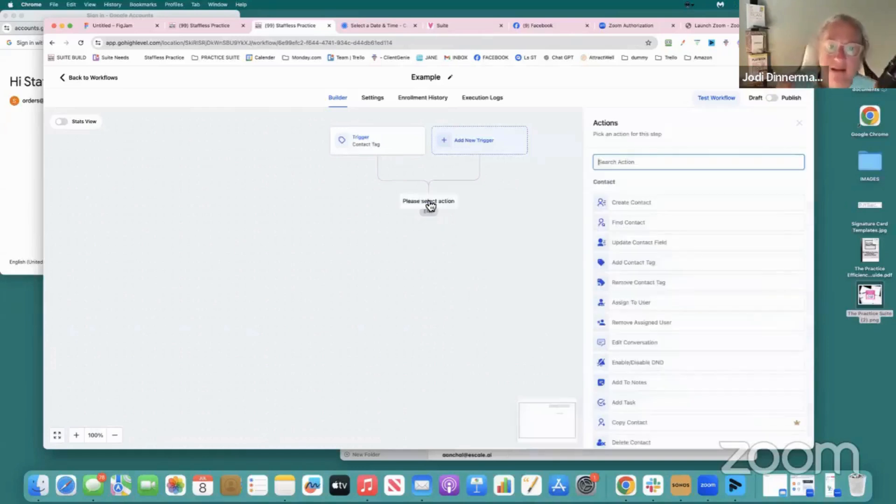
pyautogui.write('sms')
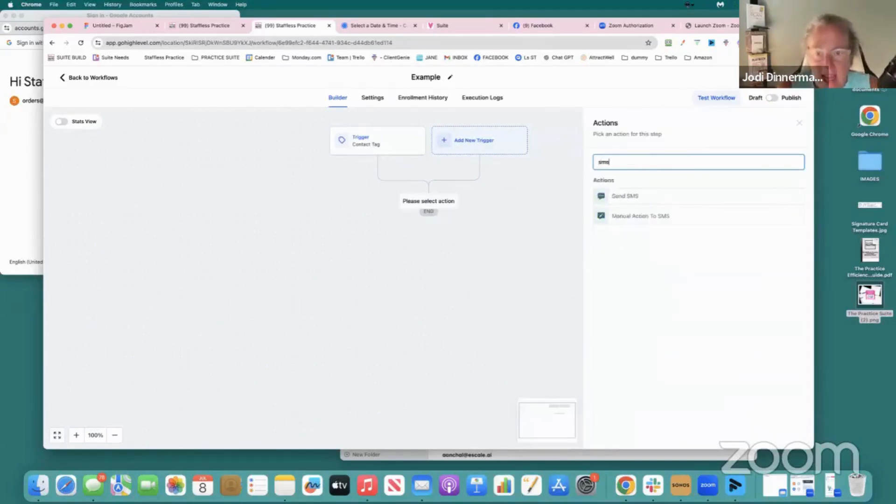
pyautogui.click(639, 195)
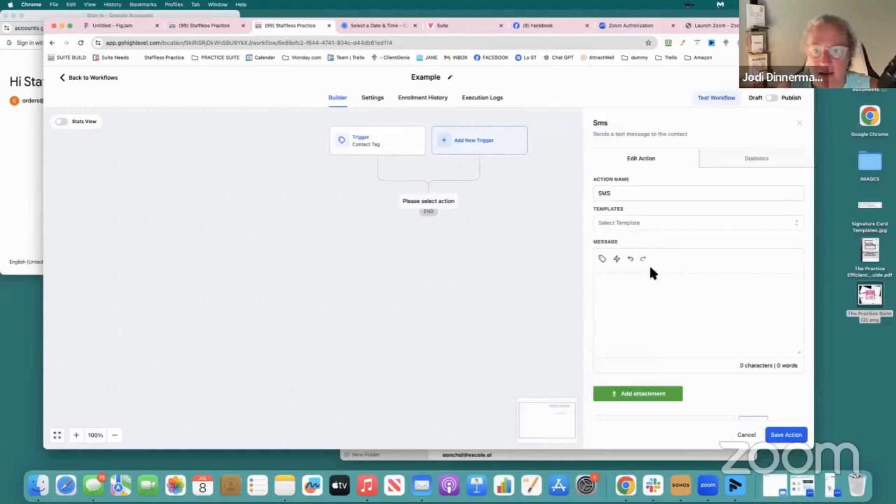
pyautogui.click(631, 296)
pyautogui.write('lfjksdlgfkjdflkjdslfkdjsfldkjsf;ldjslfkdsj')
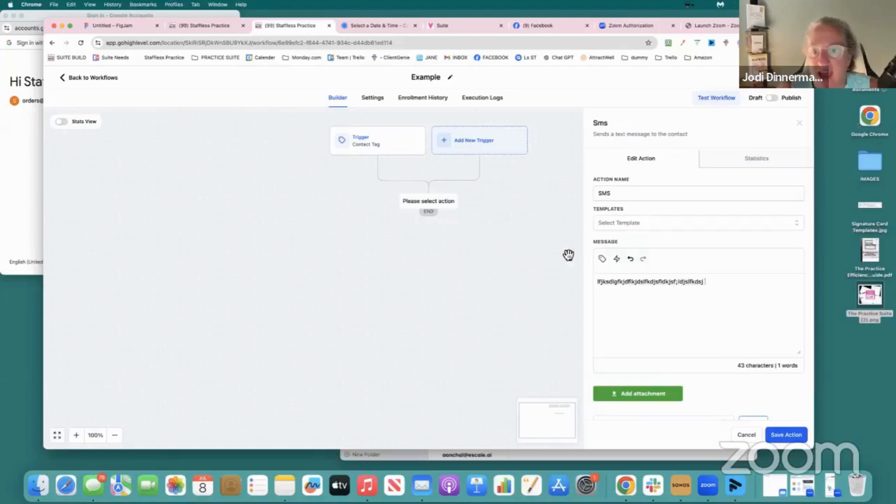
# Insert the contact's First Name custom value at the end of the SMS message
pyautogui.click(602, 258)
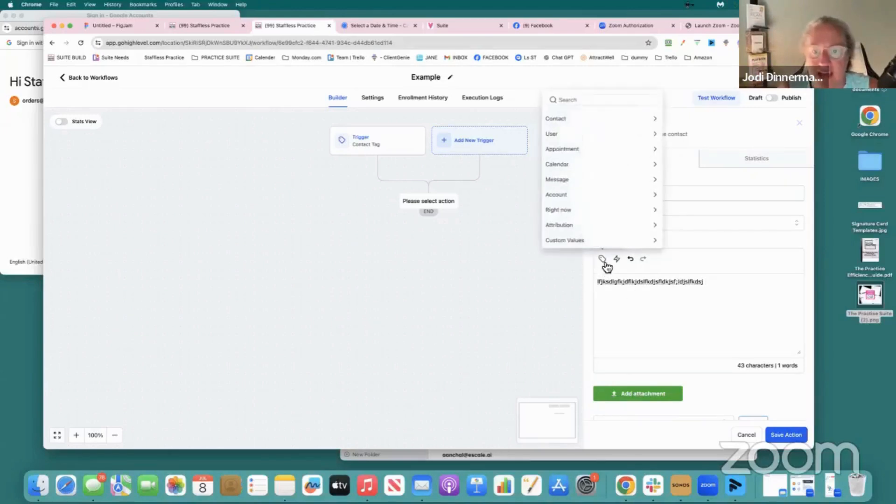
pyautogui.click(564, 121)
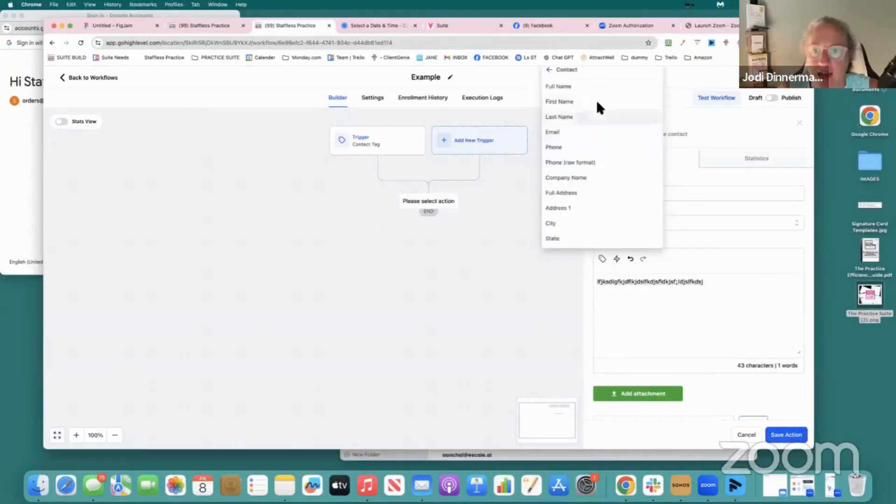
pyautogui.click(597, 102)
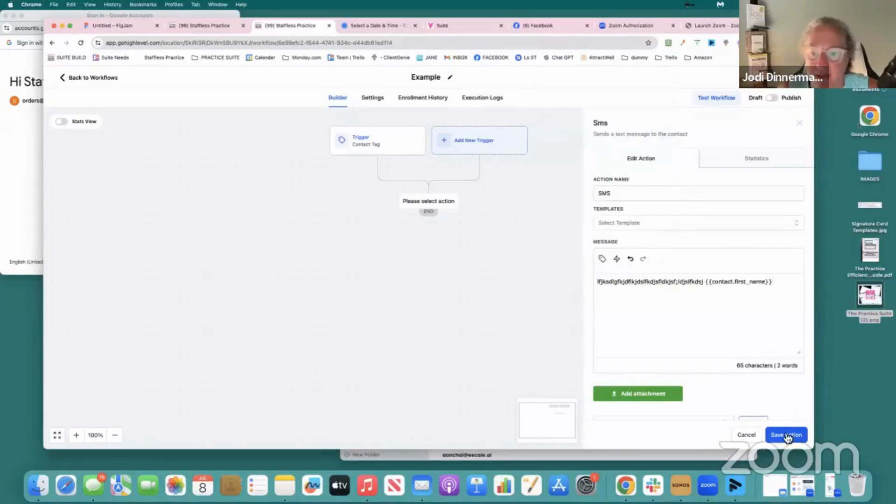
# Save the SMS action and add a Send Internal Notification action below it
pyautogui.click(786, 434)
pyautogui.click(428, 245)
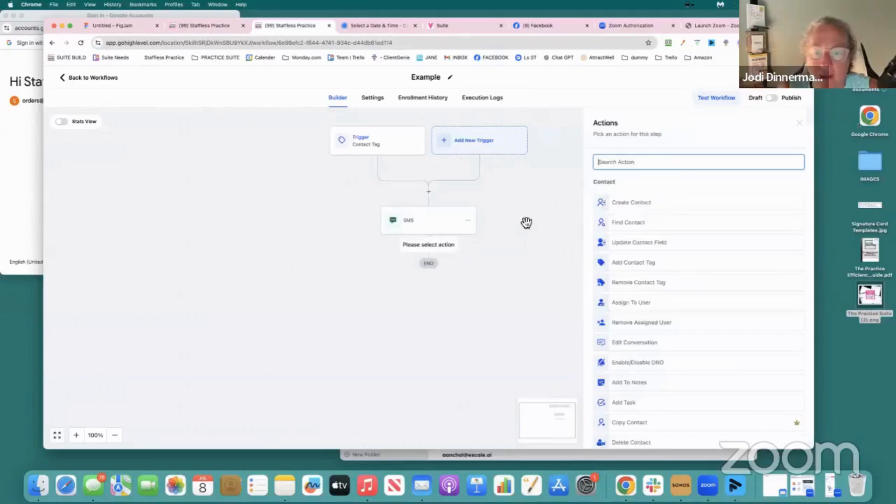
pyautogui.write('int')
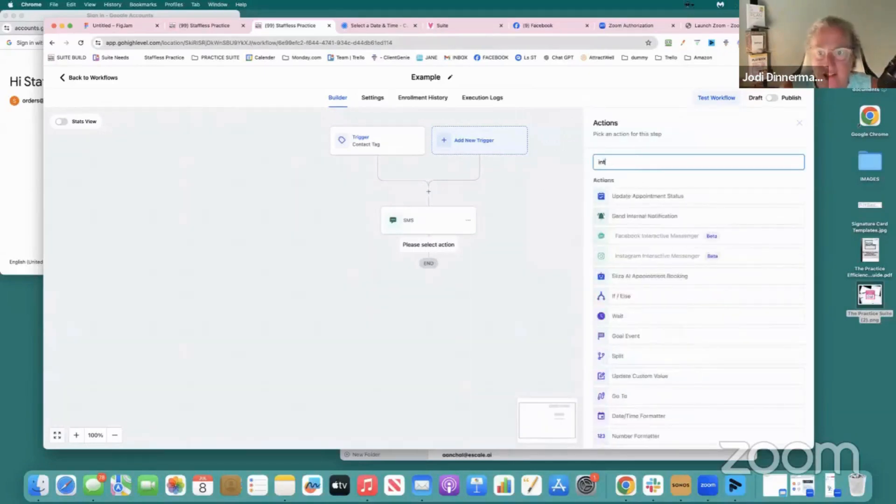
pyautogui.click(658, 216)
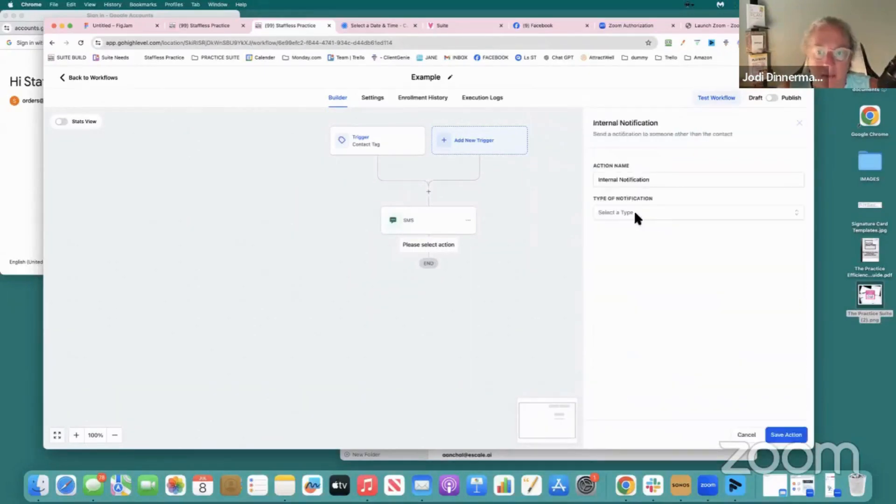
# Set the internal notification to SMS for All Users, fill its message with random placeholder letters and save the action
pyautogui.click(635, 213)
pyautogui.click(615, 261)
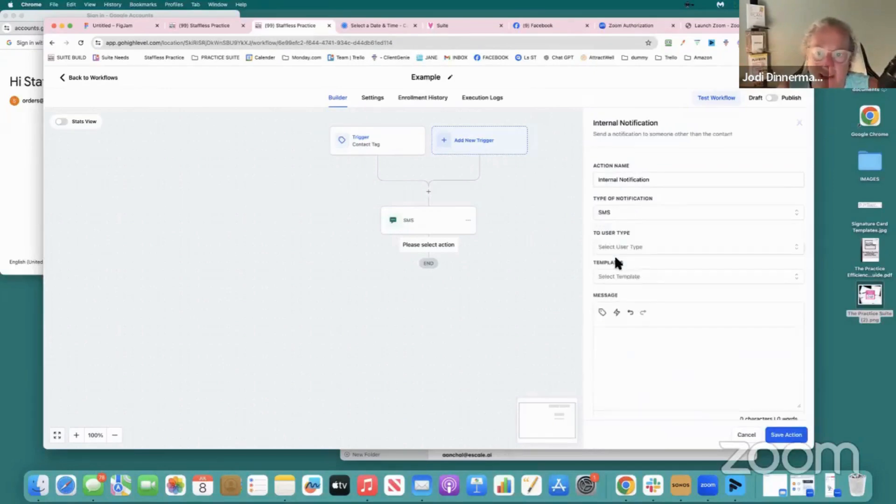
pyautogui.scroll(-2, 617, 254)
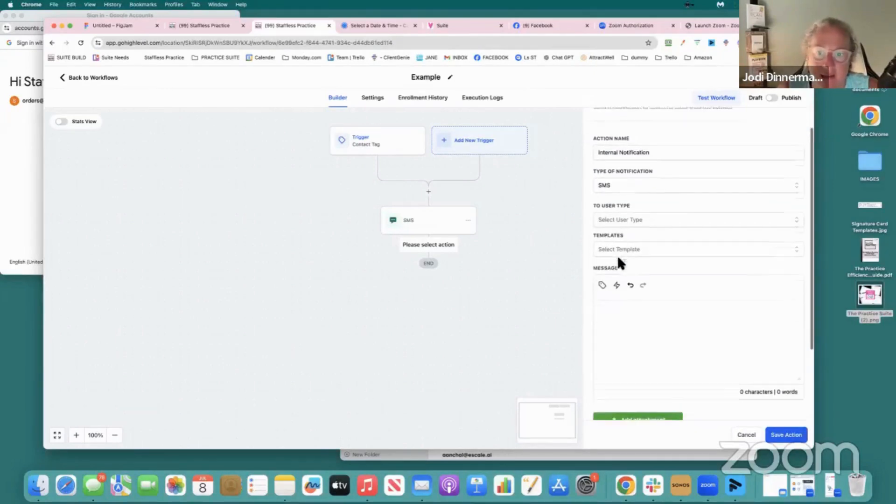
pyautogui.click(618, 214)
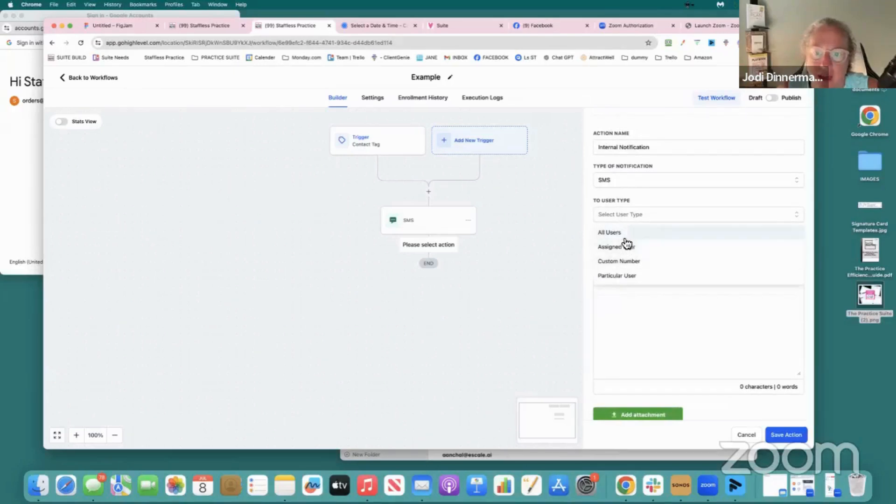
pyautogui.click(632, 239)
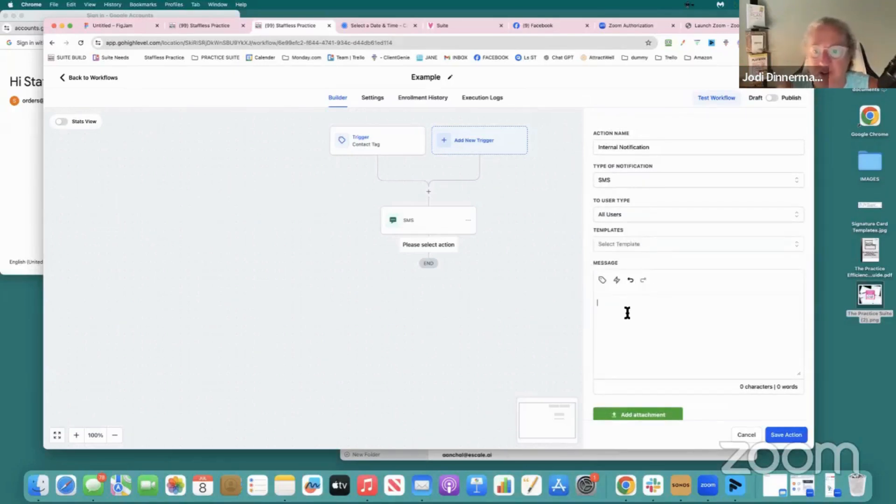
pyautogui.write('f./k,dsjlg;kfsgl;kdsjldgkjsl;kgdj')
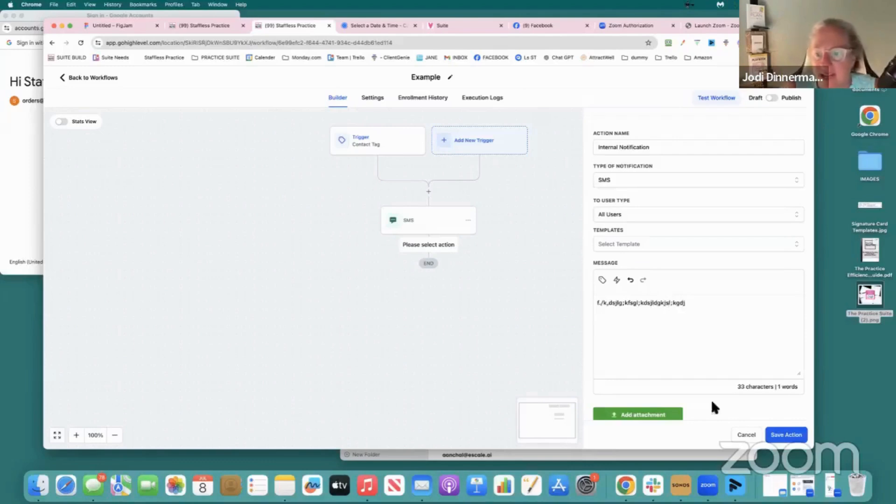
pyautogui.click(786, 438)
# Search the workflow actions for email and start a Send Email action below the internal notification
pyautogui.click(434, 299)
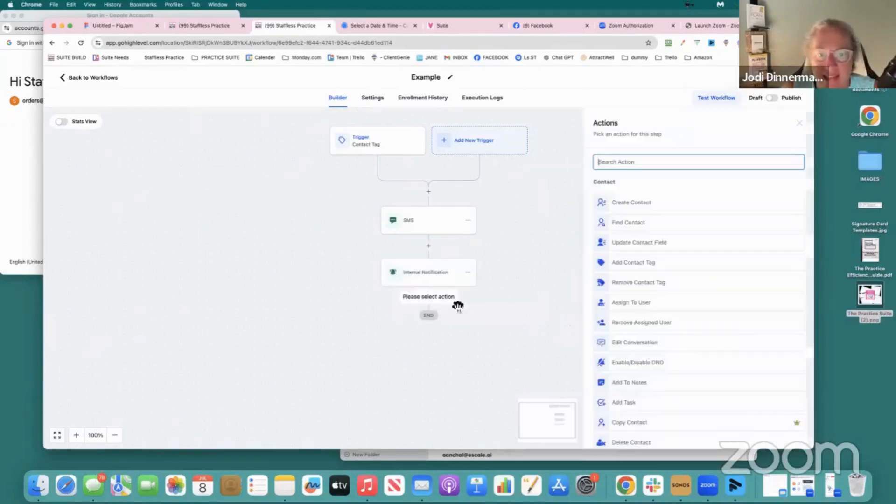
pyautogui.write('mea')
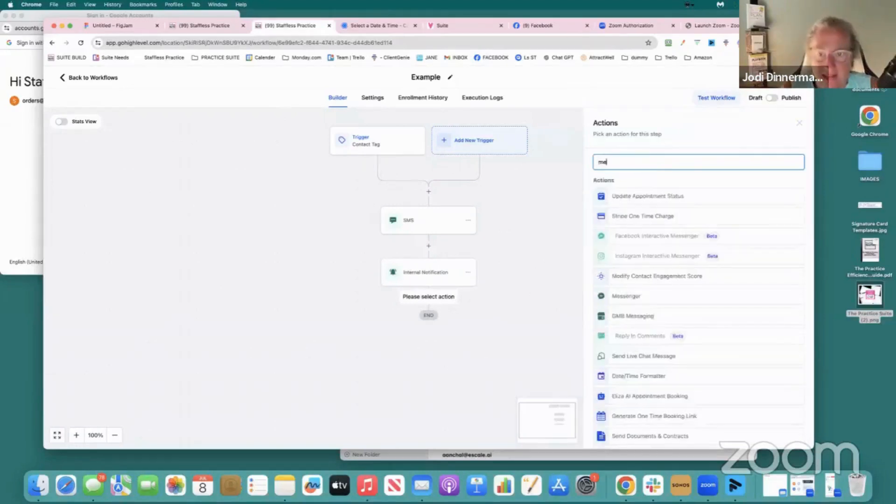
pyautogui.press('BackSpace')
pyautogui.press('BackSpace')
pyautogui.press('BackSpace')
pyautogui.write('emai')
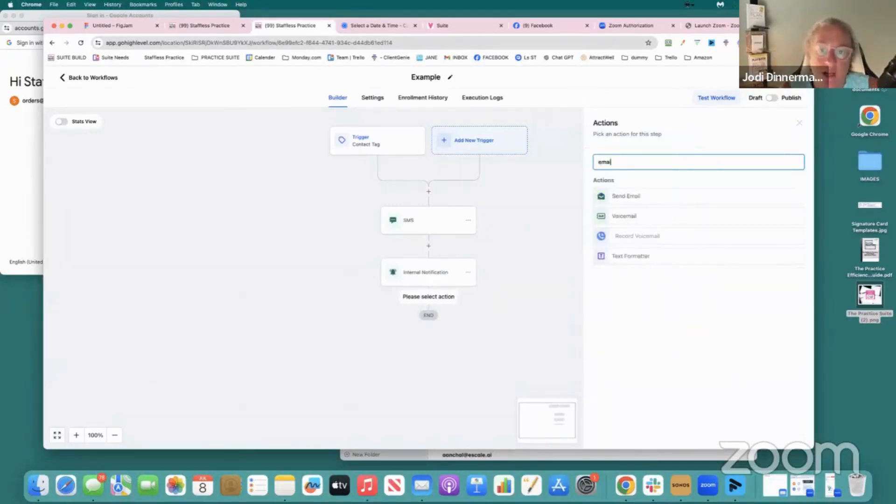
pyautogui.click(630, 196)
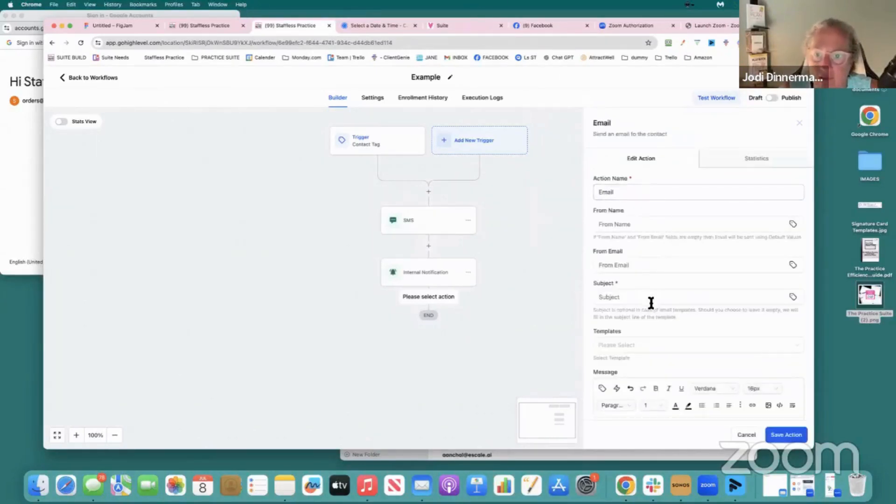
# Load the "Waited in Zoom (HTML snippet)" template into the email action, preview its content and cancel the action
pyautogui.scroll(-2, 651, 304)
pyautogui.click(641, 320)
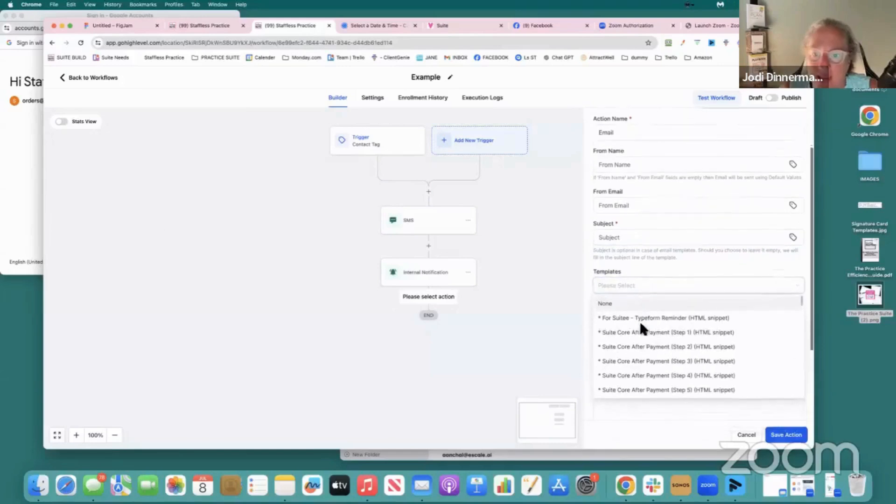
pyautogui.scroll(-10, 642, 327)
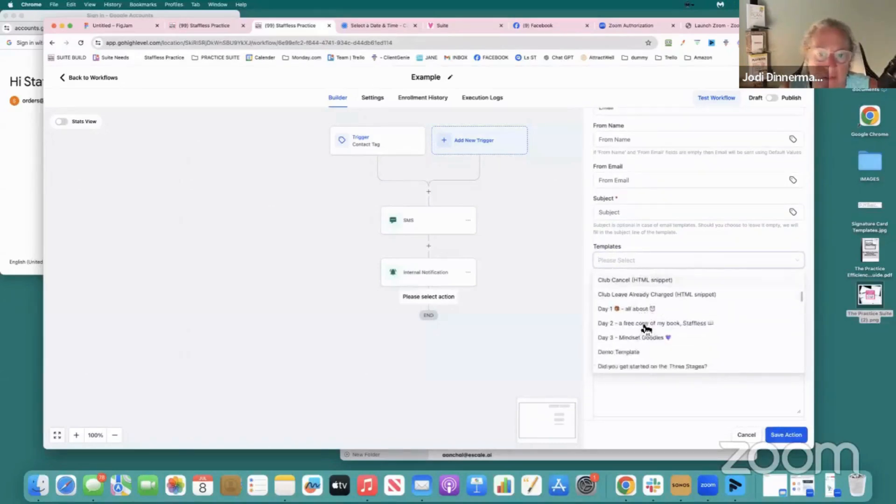
pyautogui.scroll(-10, 646, 329)
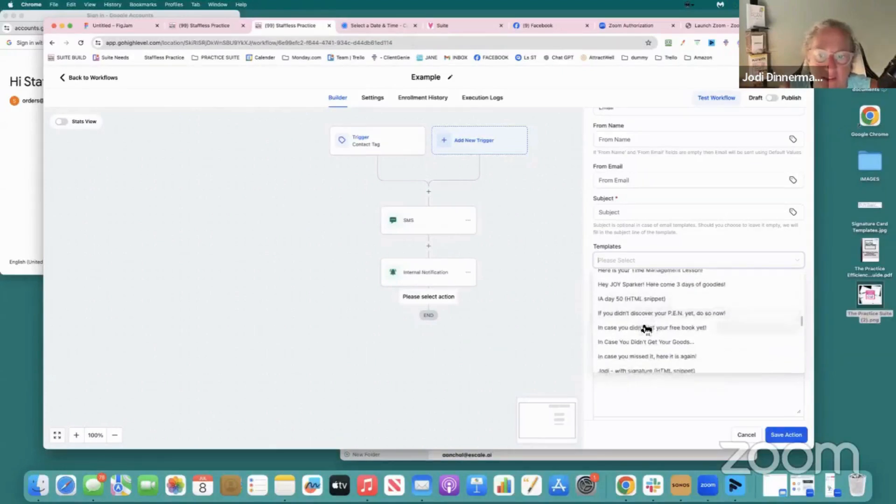
pyautogui.scroll(-5, 645, 326)
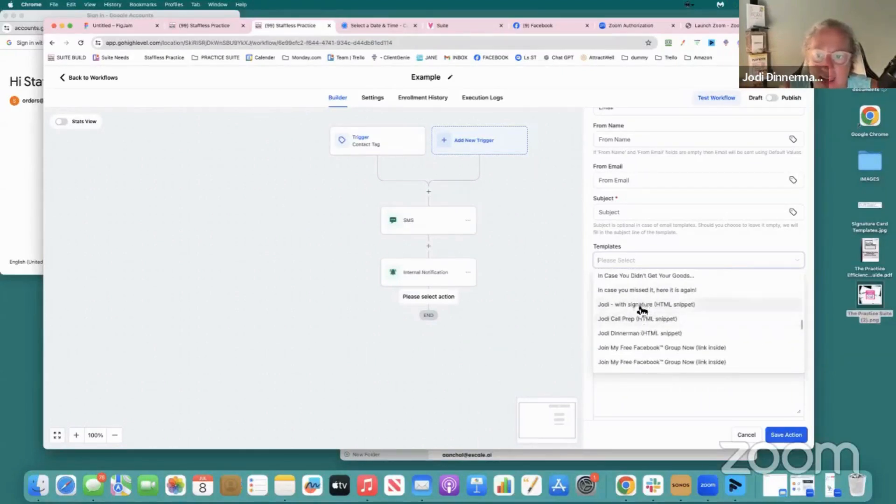
pyautogui.scroll(-8, 642, 310)
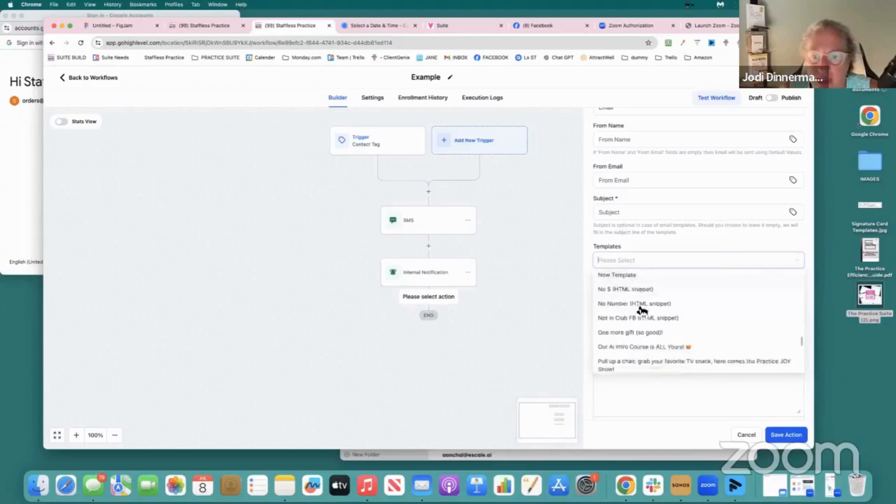
pyautogui.scroll(-8, 642, 310)
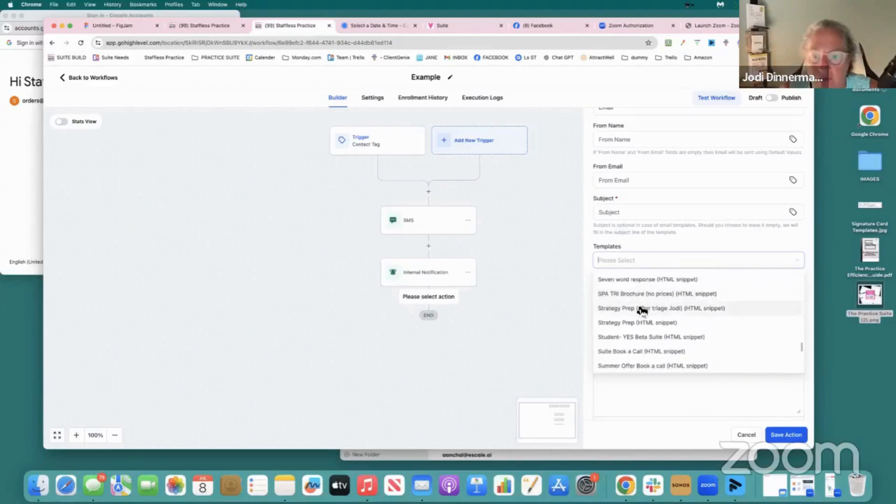
pyautogui.scroll(-3, 639, 310)
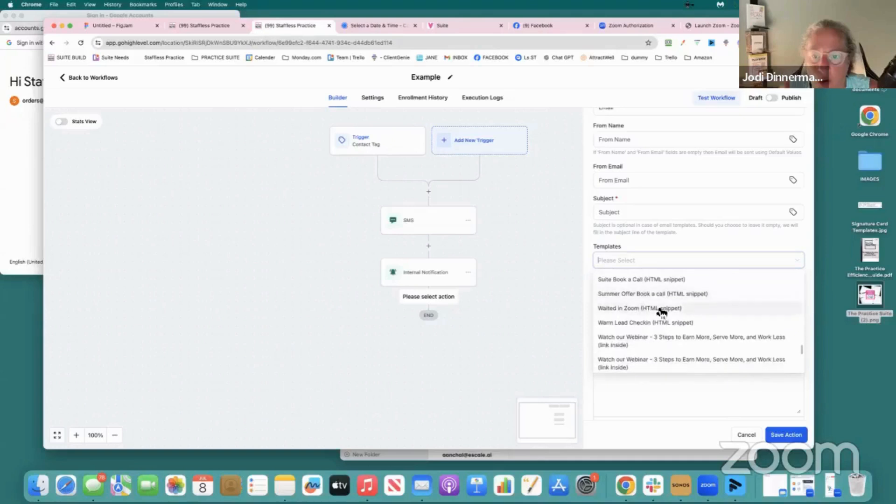
pyautogui.click(668, 309)
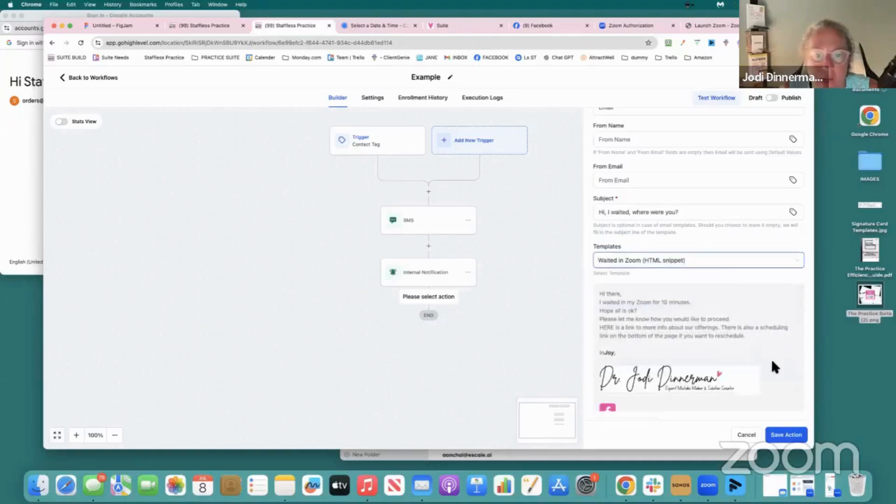
pyautogui.scroll(-6, 771, 367)
pyautogui.scroll(6, 771, 367)
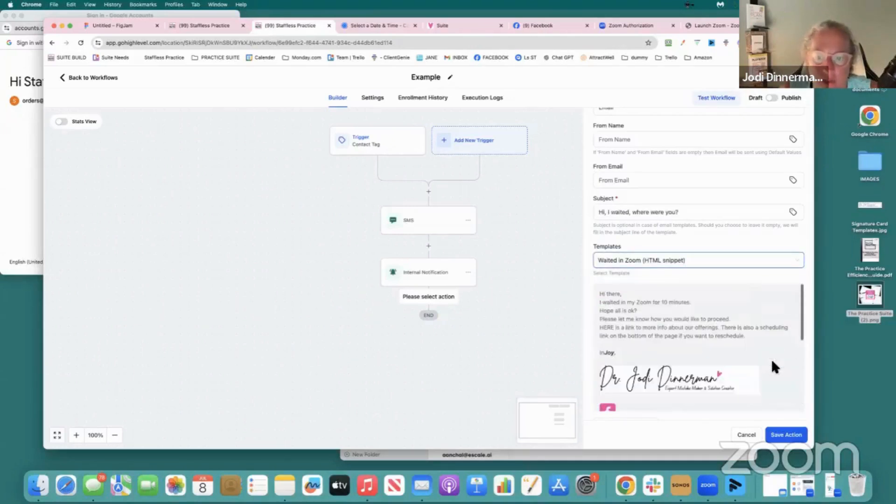
pyautogui.click(746, 435)
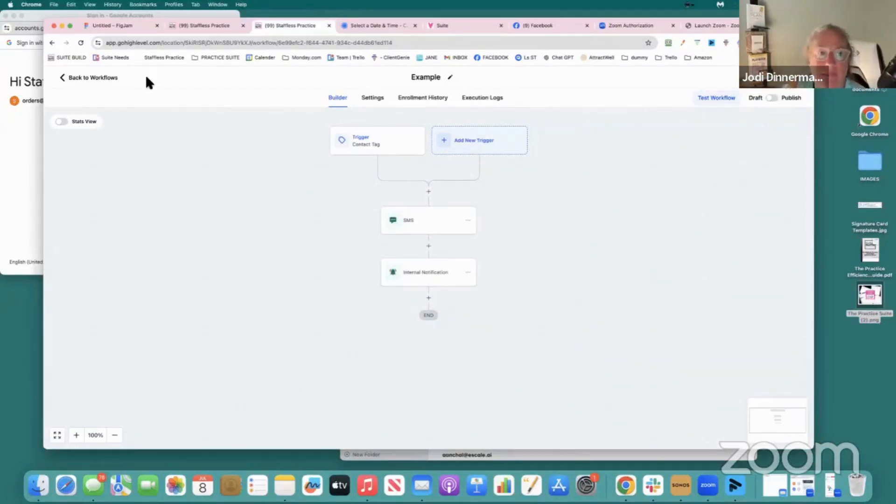
# Leave the workflow builder and switch to FigJam to review the lead funnel flow chart
pyautogui.click(65, 80)
pyautogui.click(97, 25)
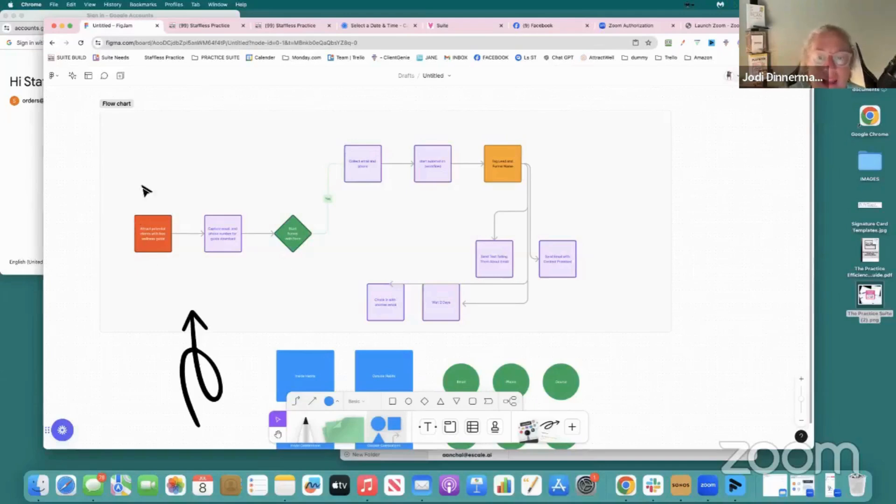
pyautogui.scroll(-2, 156, 196)
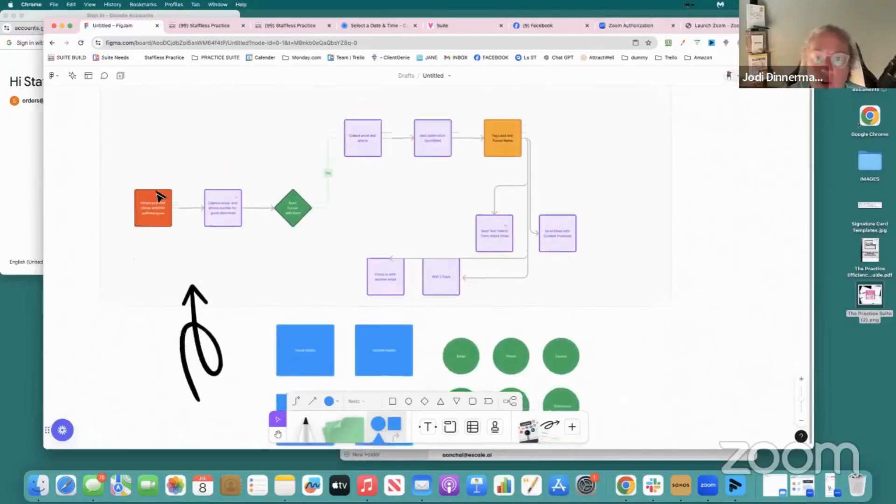
pyautogui.scroll(1, 159, 196)
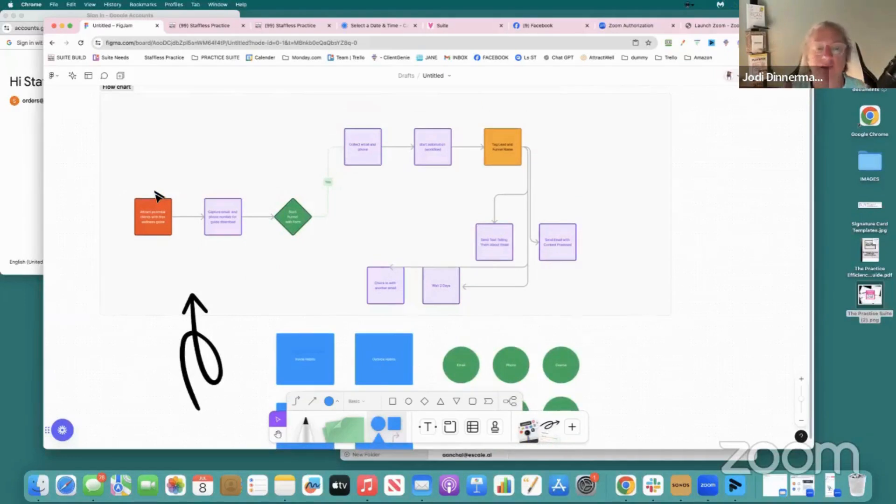